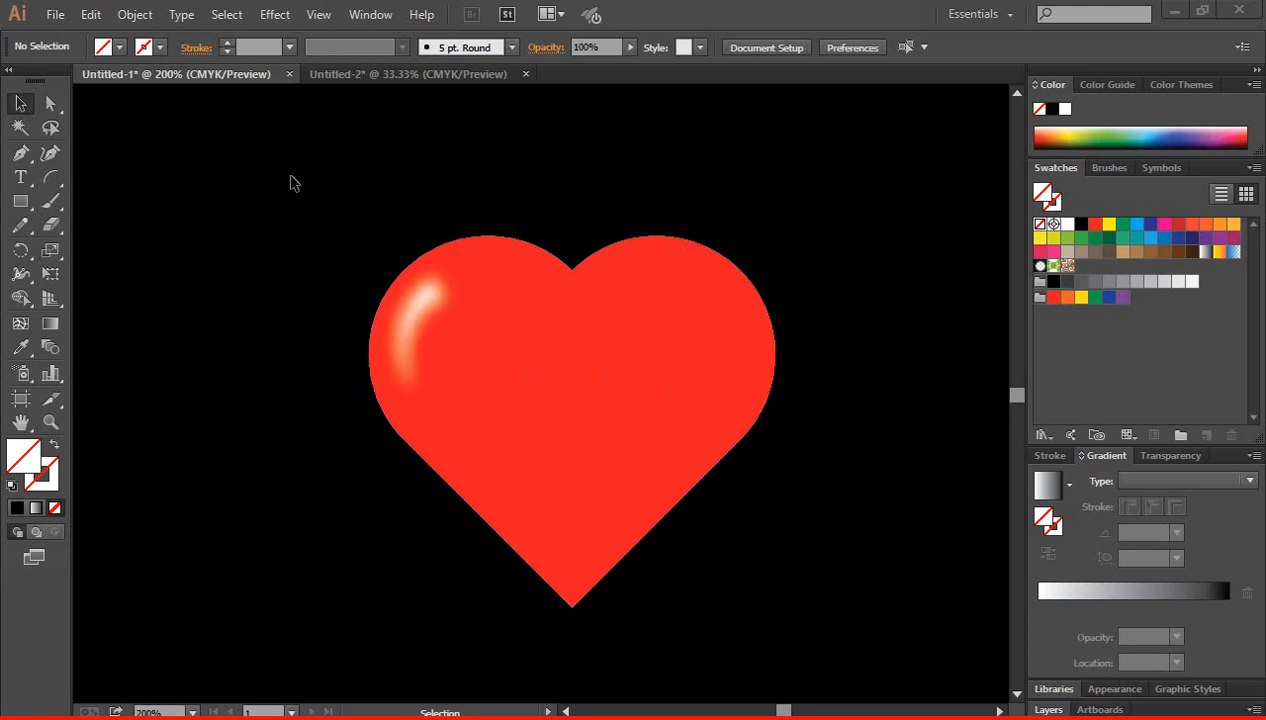
# Delete the existing red heart together with its glossy highlight.
pyautogui.moveTo(242, 177); pyautogui.dragTo(882, 622)
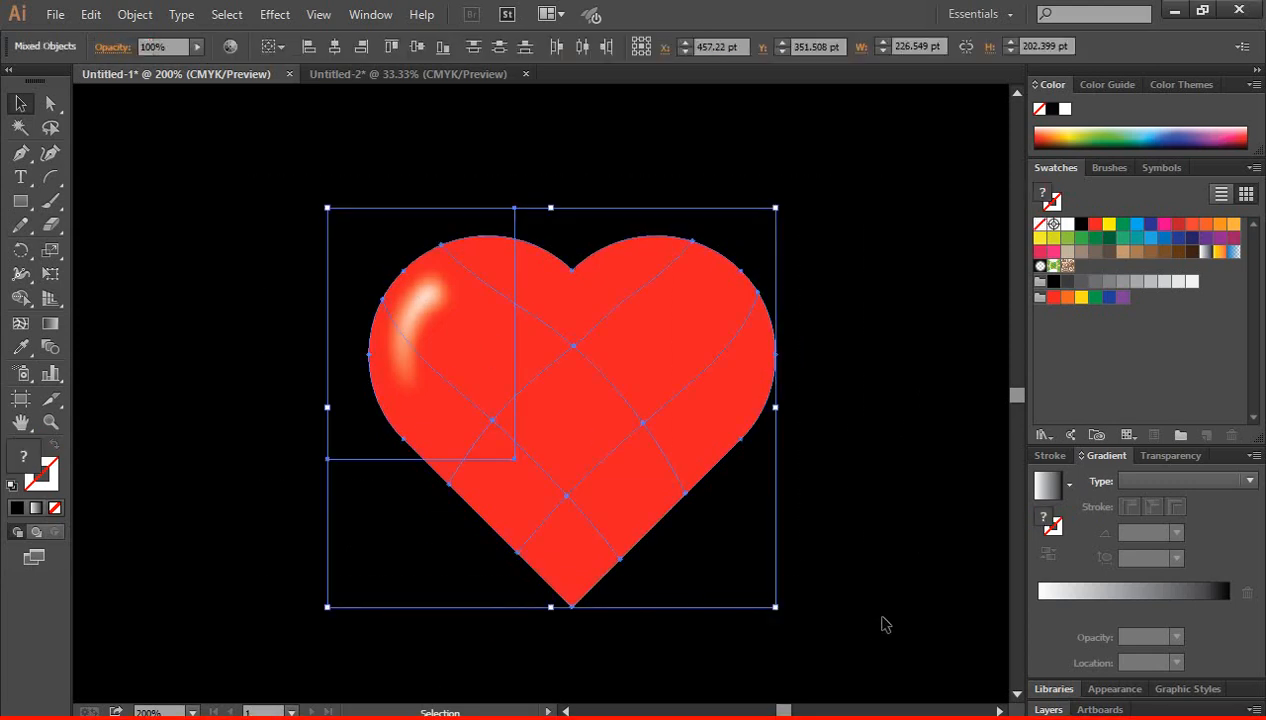
pyautogui.press('Delete')
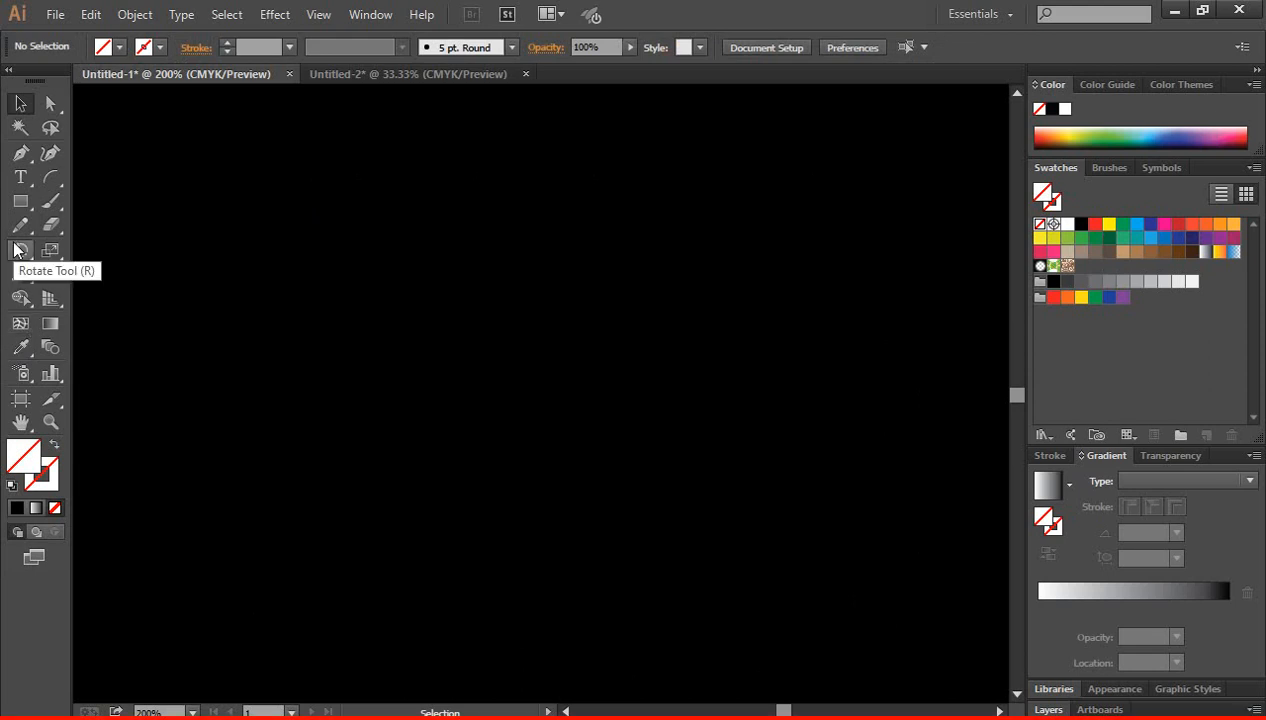
# Draw a small square with no fill and a white stroke, and shift it slightly up and to the left.
pyautogui.moveTo(20, 201); pyautogui.dragTo(112, 199)
pyautogui.click(50, 474)
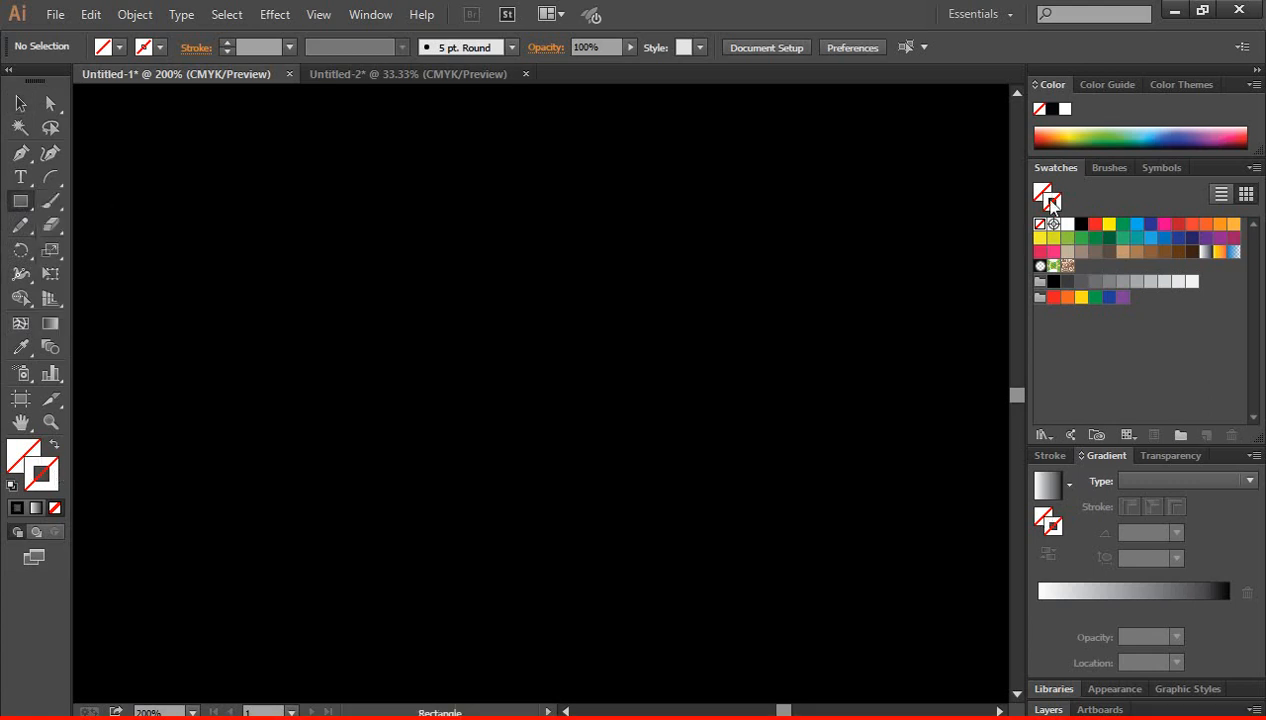
pyautogui.click(1067, 224)
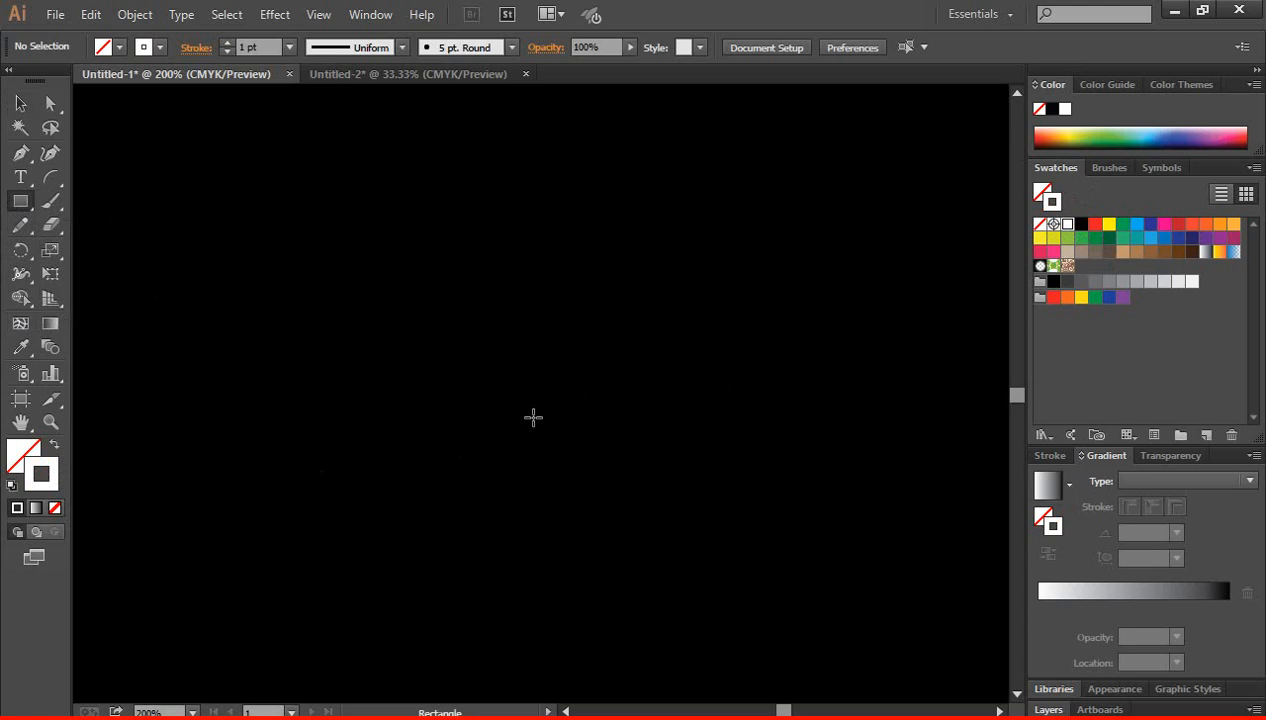
pyautogui.moveTo(532, 410)
pyautogui.mouseDown()
pyautogui.moveTo(574, 469)
pyautogui.moveTo(591, 467)
pyautogui.mouseUp()
pyautogui.click(20, 103)
pyautogui.click(770, 444)
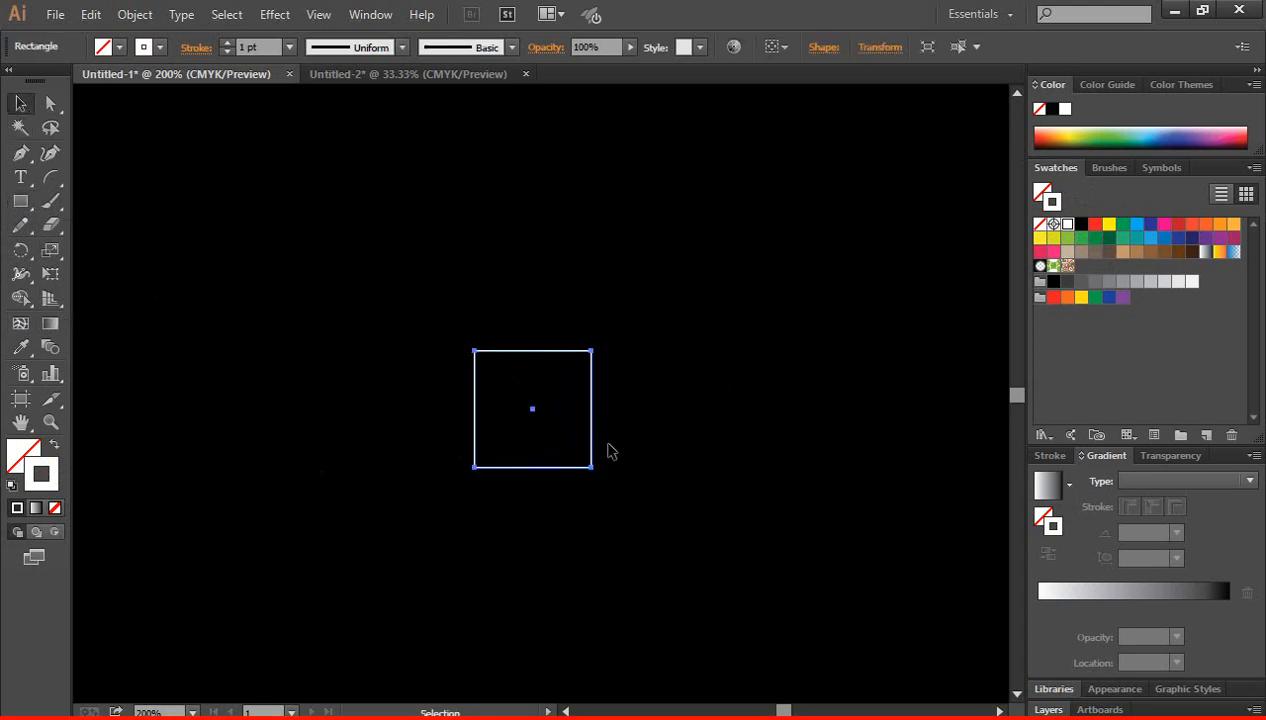
pyautogui.moveTo(593, 419); pyautogui.dragTo(576, 403)
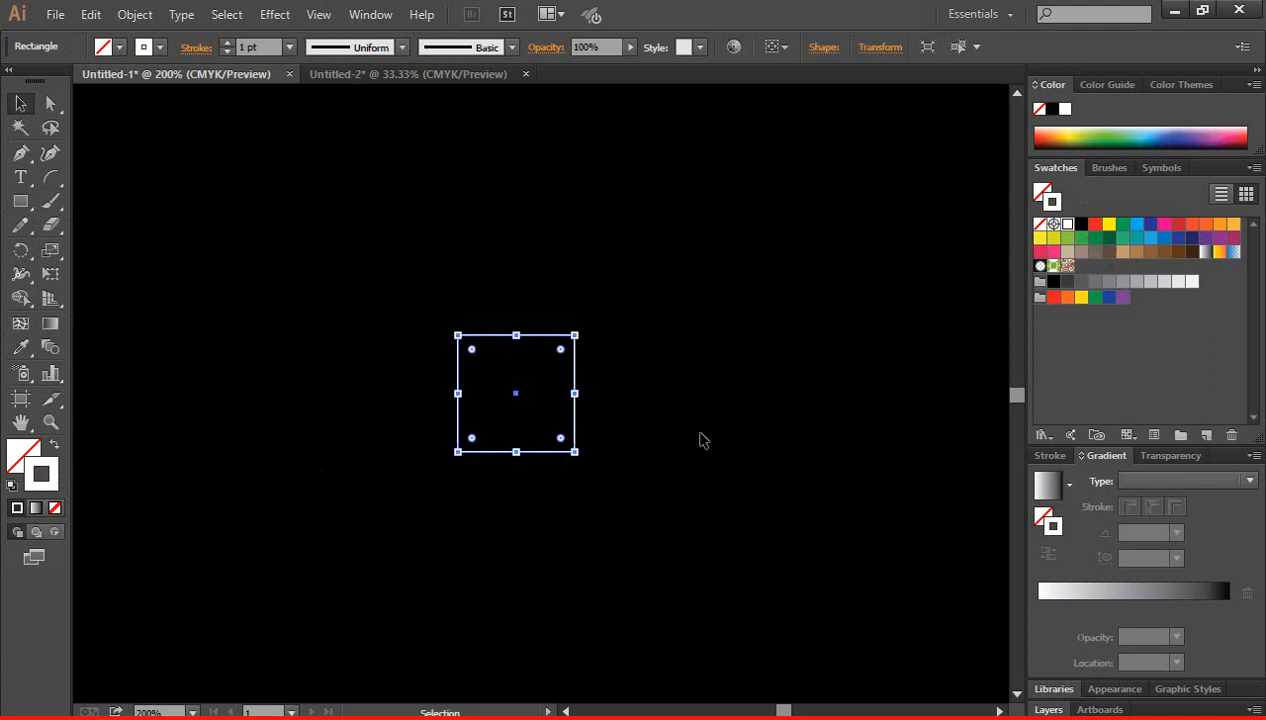
pyautogui.click(703, 437)
# Draw a circle as wide as the square, centred on the square's bottom edge.
pyautogui.click(21, 201)
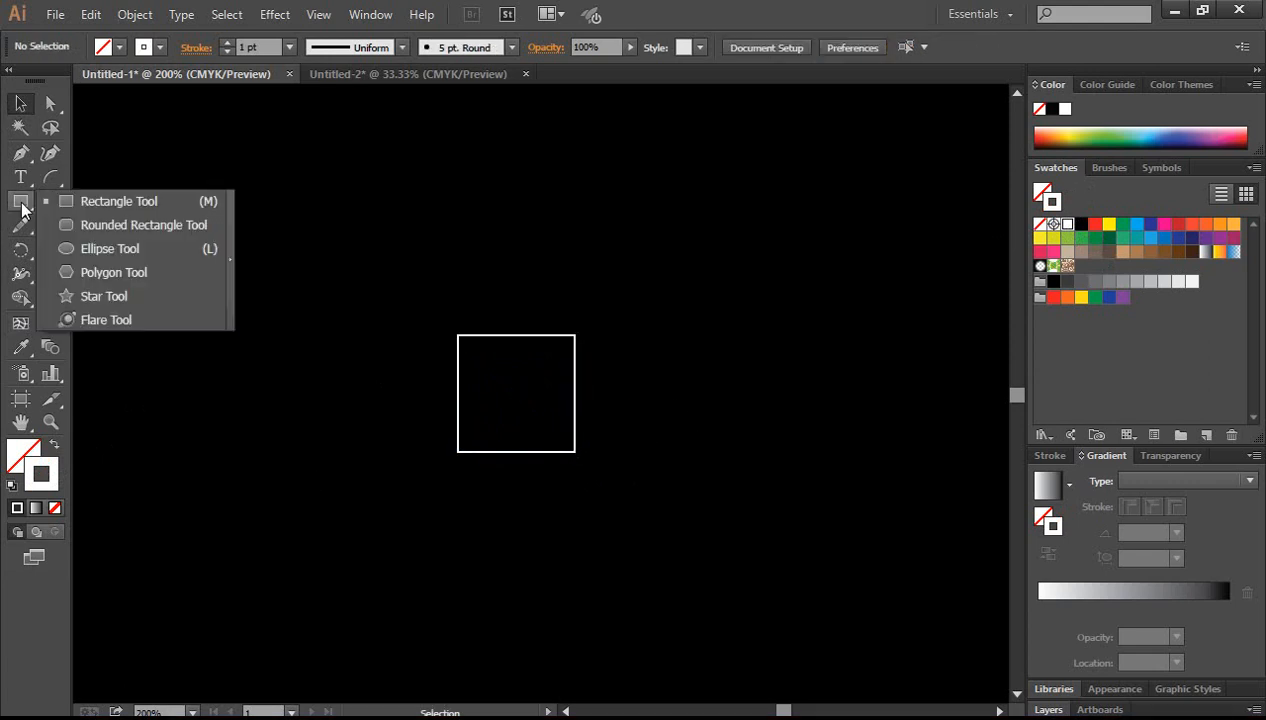
pyautogui.click(98, 248)
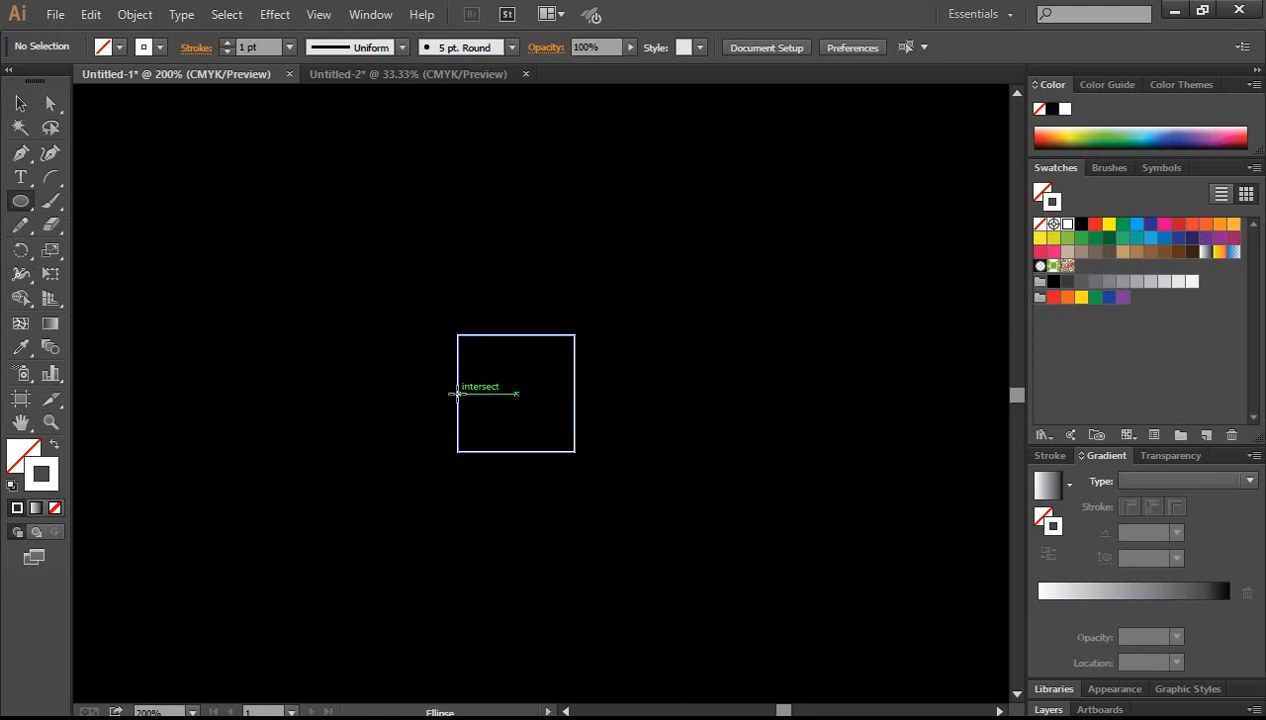
pyautogui.moveTo(457, 393); pyautogui.dragTo(575, 456)
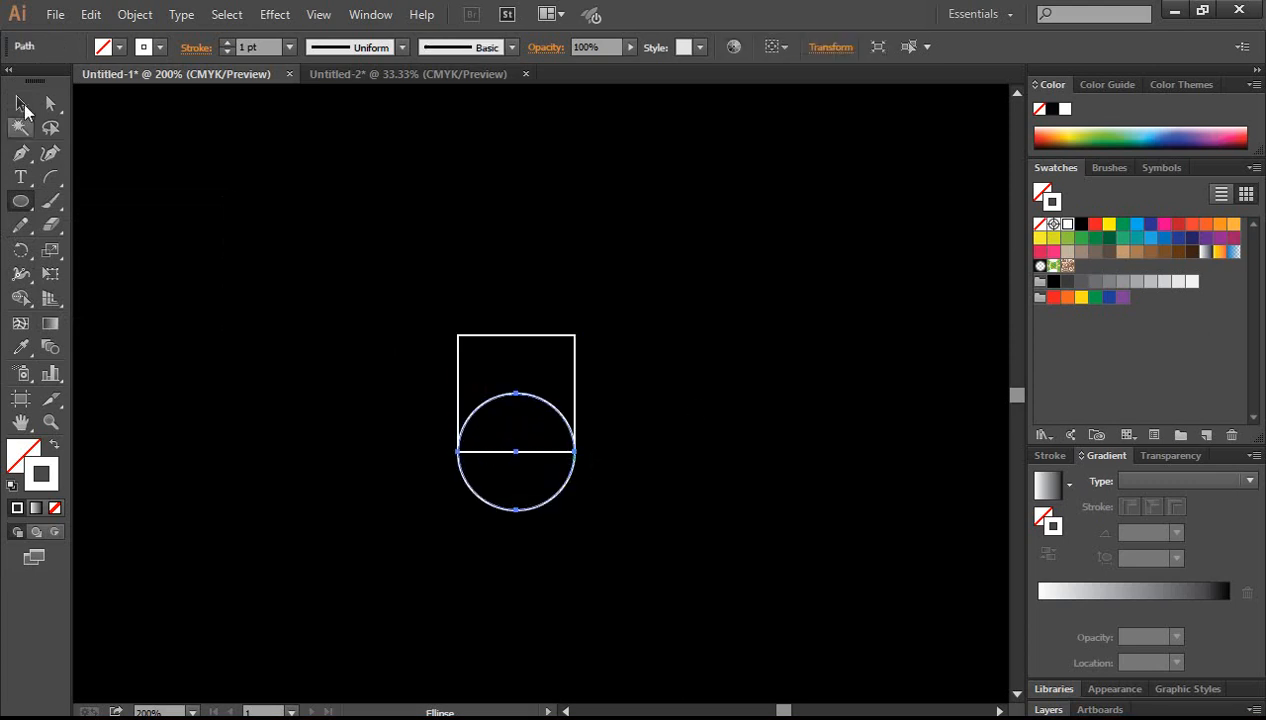
pyautogui.click(21, 104)
pyautogui.click(673, 462)
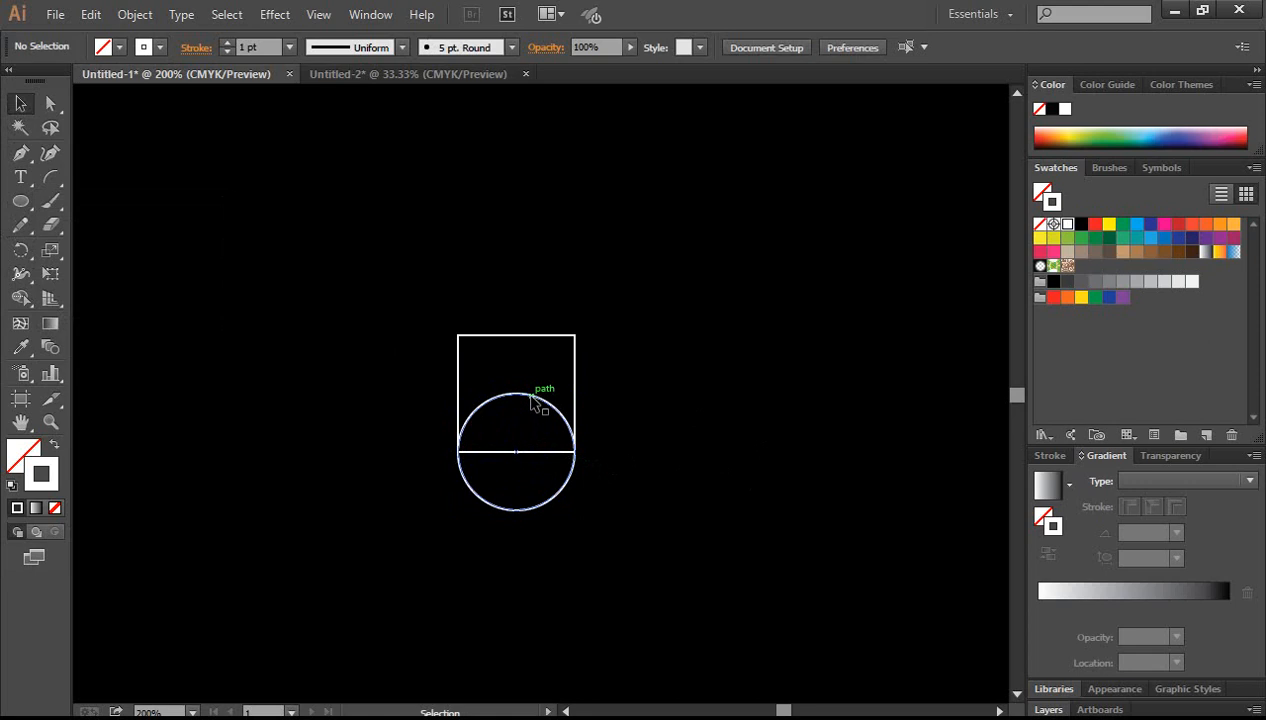
# Move the circle up so that it is centred on the square's top edge.
pyautogui.click(541, 400)
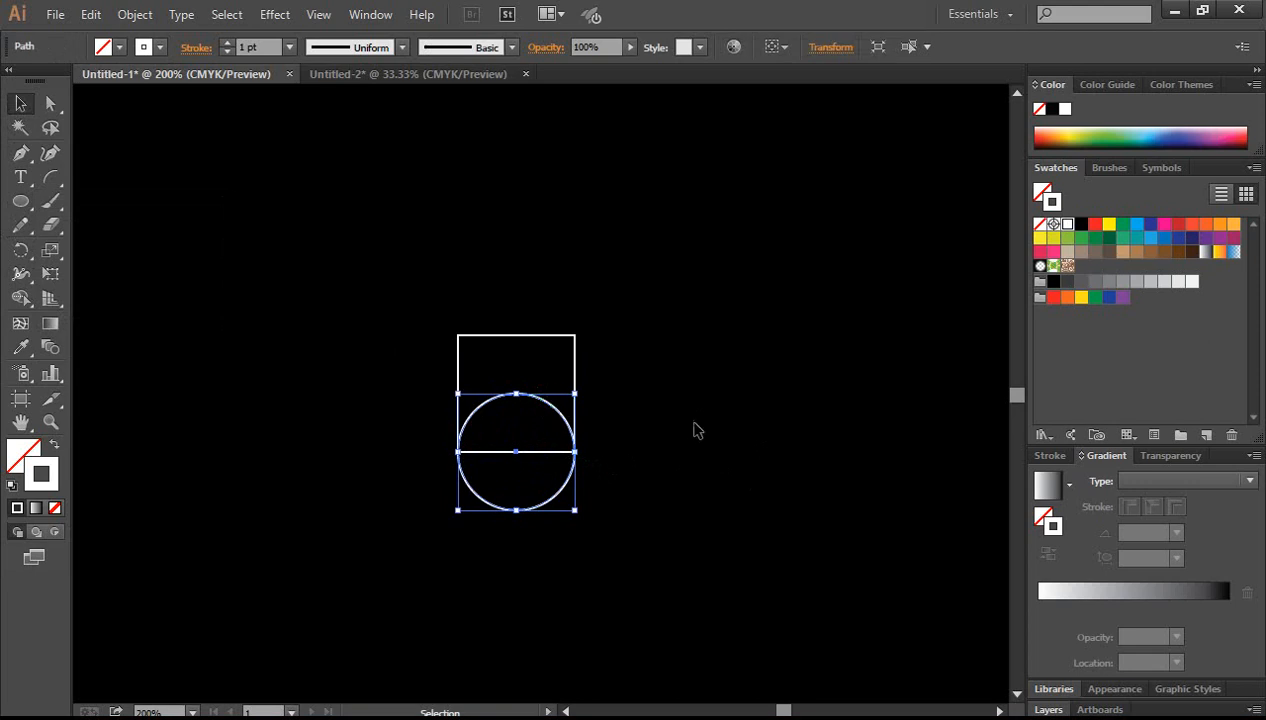
pyautogui.click(599, 421)
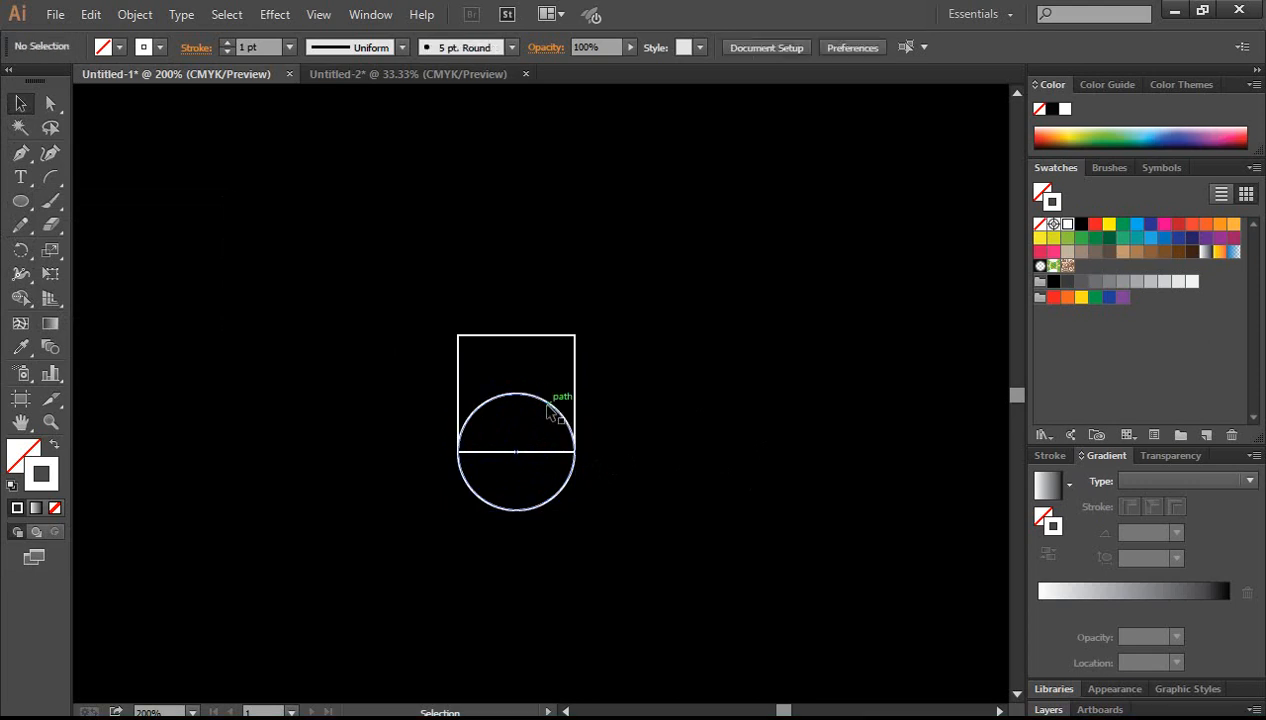
pyautogui.moveTo(548, 408); pyautogui.dragTo(589, 314)
pyautogui.click(700, 413)
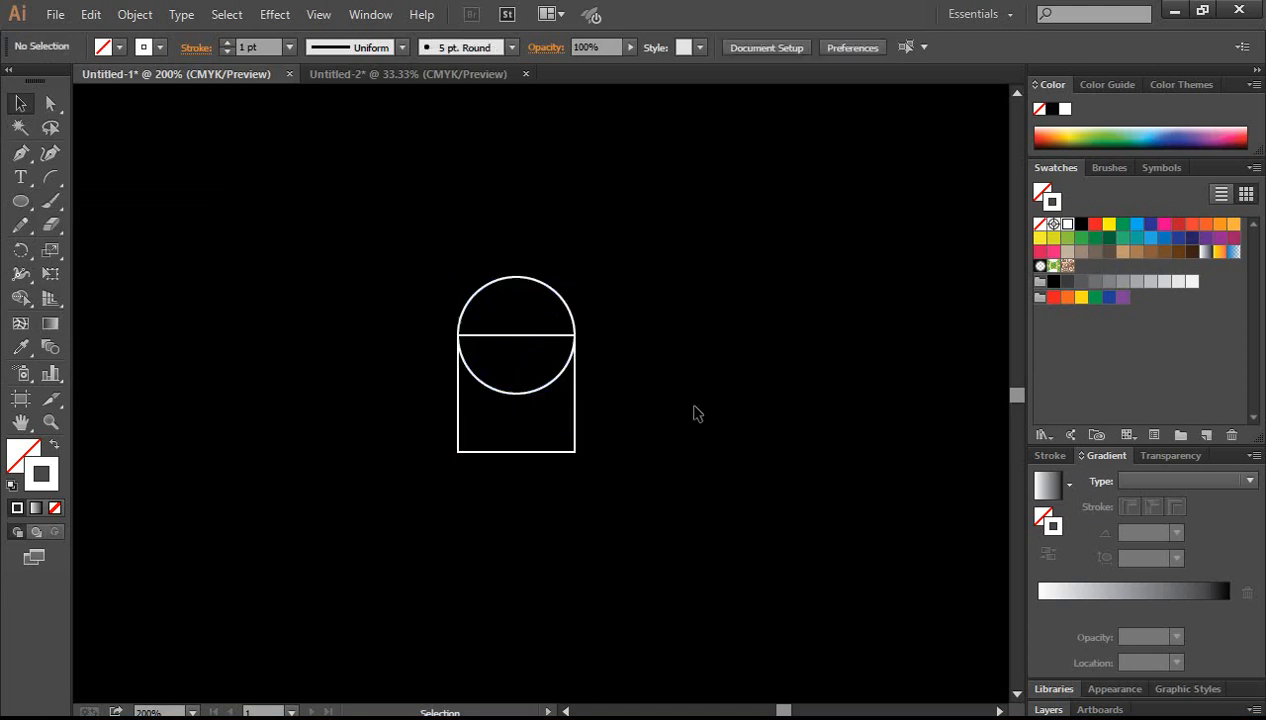
# Duplicate the circle and centre the copy on the square's right edge.
pyautogui.click(546, 388)
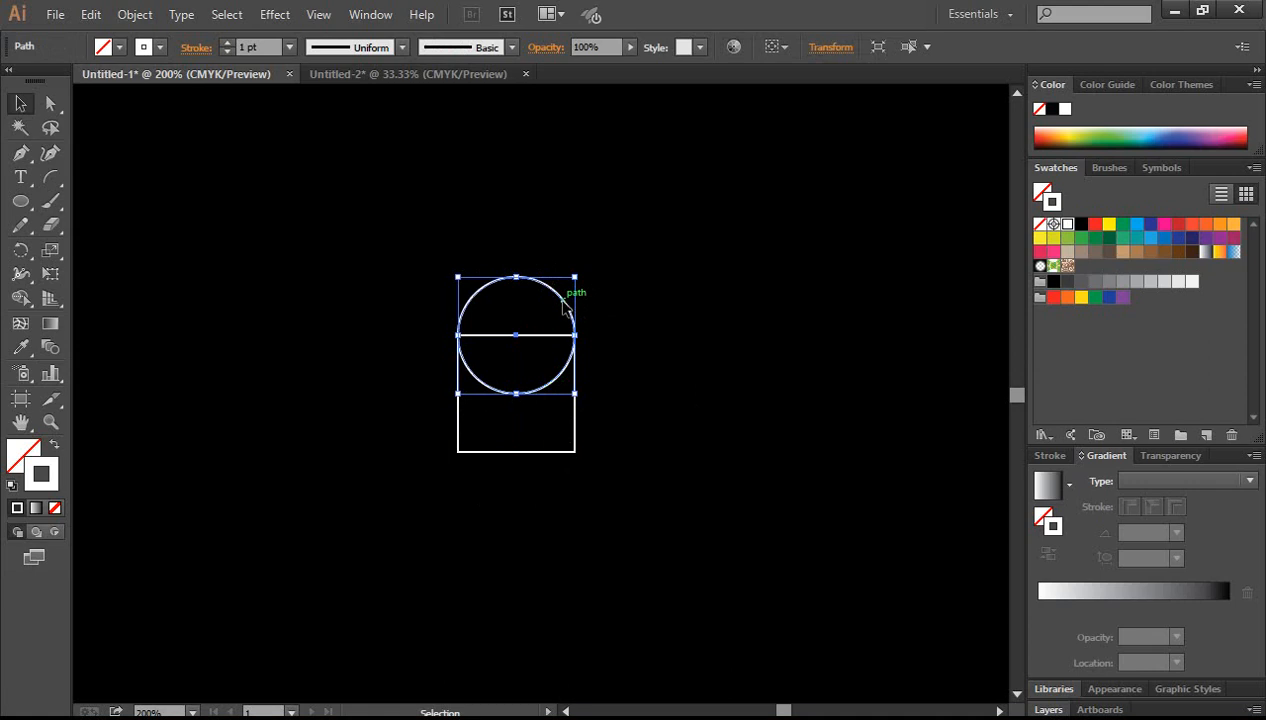
pyautogui.moveTo(563, 306); pyautogui.dragTo(566, 362)
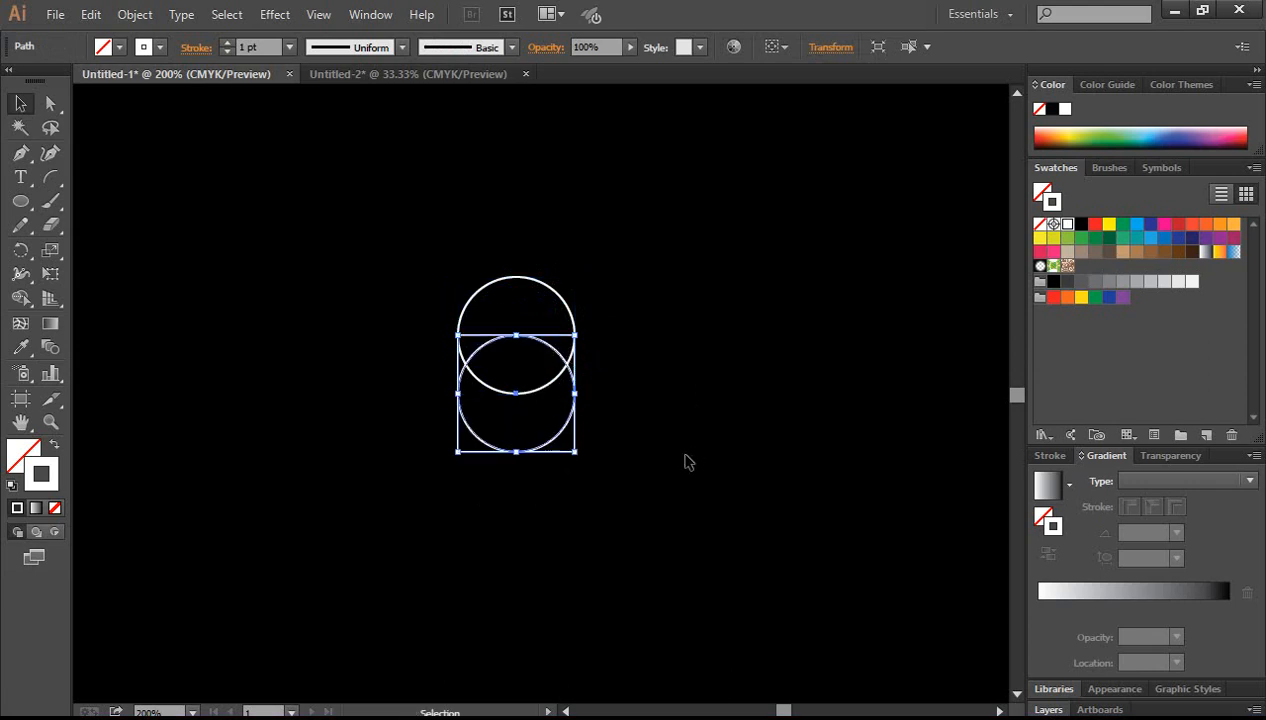
pyautogui.click(685, 455)
pyautogui.click(557, 439)
pyautogui.moveTo(560, 445); pyautogui.dragTo(618, 445)
pyautogui.click(701, 463)
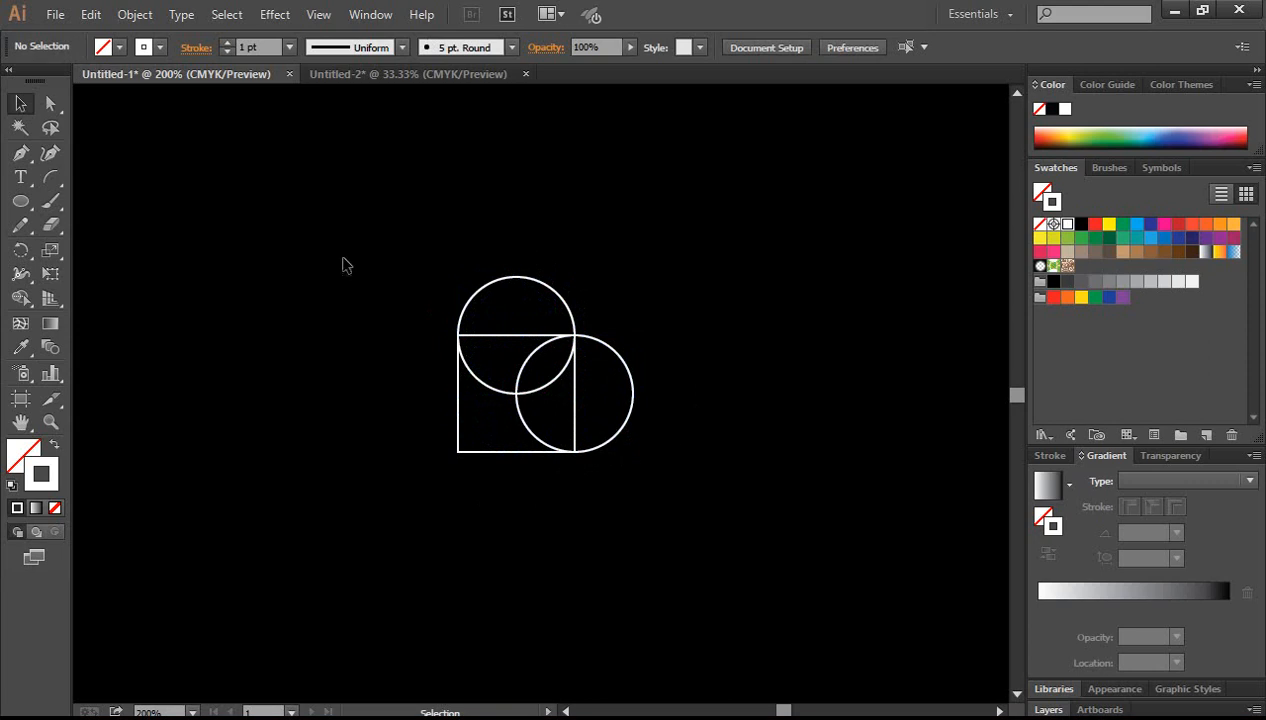
# Merge the square and both circles into one heart outline with the Shape Builder.
pyautogui.moveTo(338, 222); pyautogui.dragTo(792, 562)
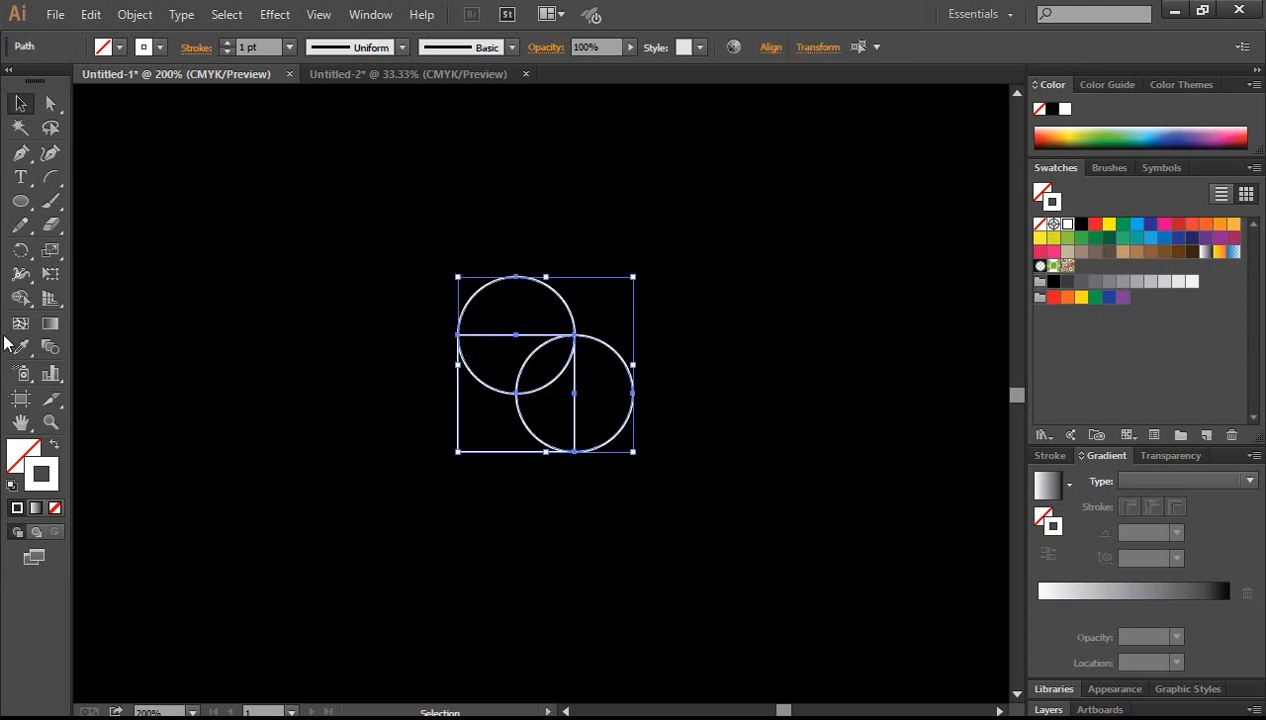
pyautogui.click(20, 297)
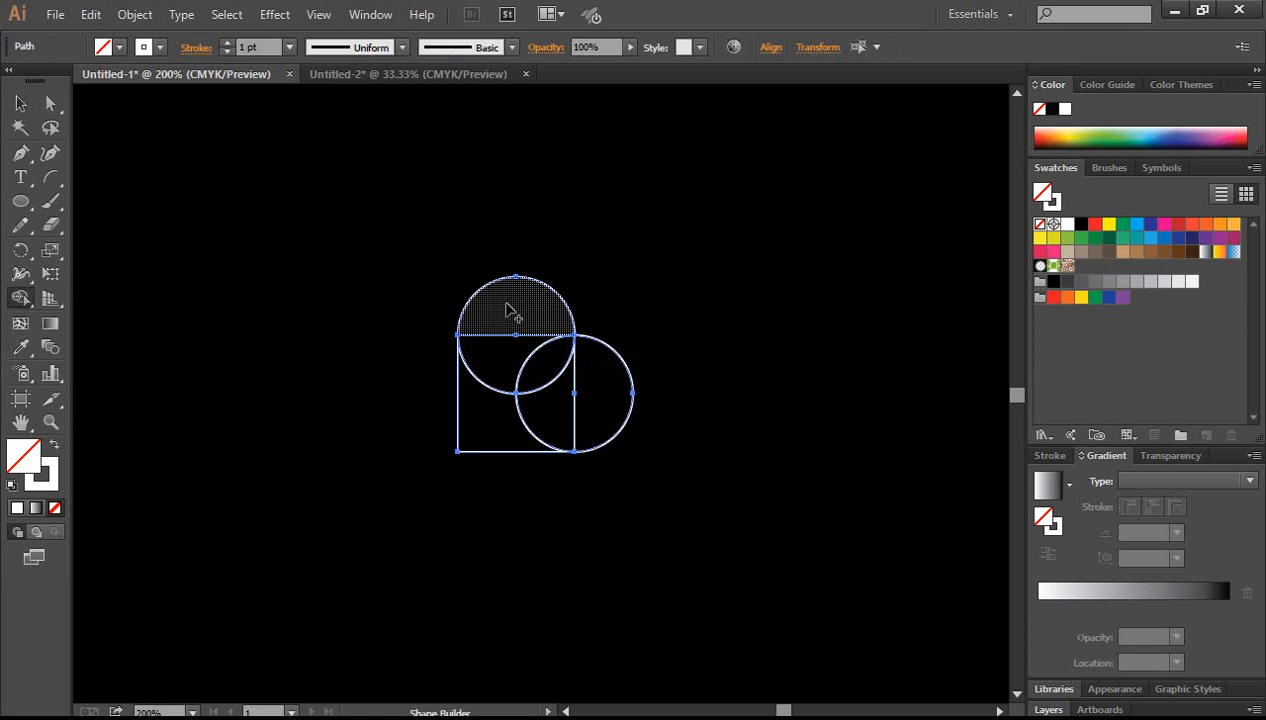
pyautogui.moveTo(508, 310)
pyautogui.mouseDown()
pyautogui.moveTo(498, 377)
pyautogui.moveTo(527, 413)
pyautogui.moveTo(595, 399)
pyautogui.moveTo(549, 358)
pyautogui.mouseUp()
pyautogui.moveTo(470, 356); pyautogui.dragTo(538, 380)
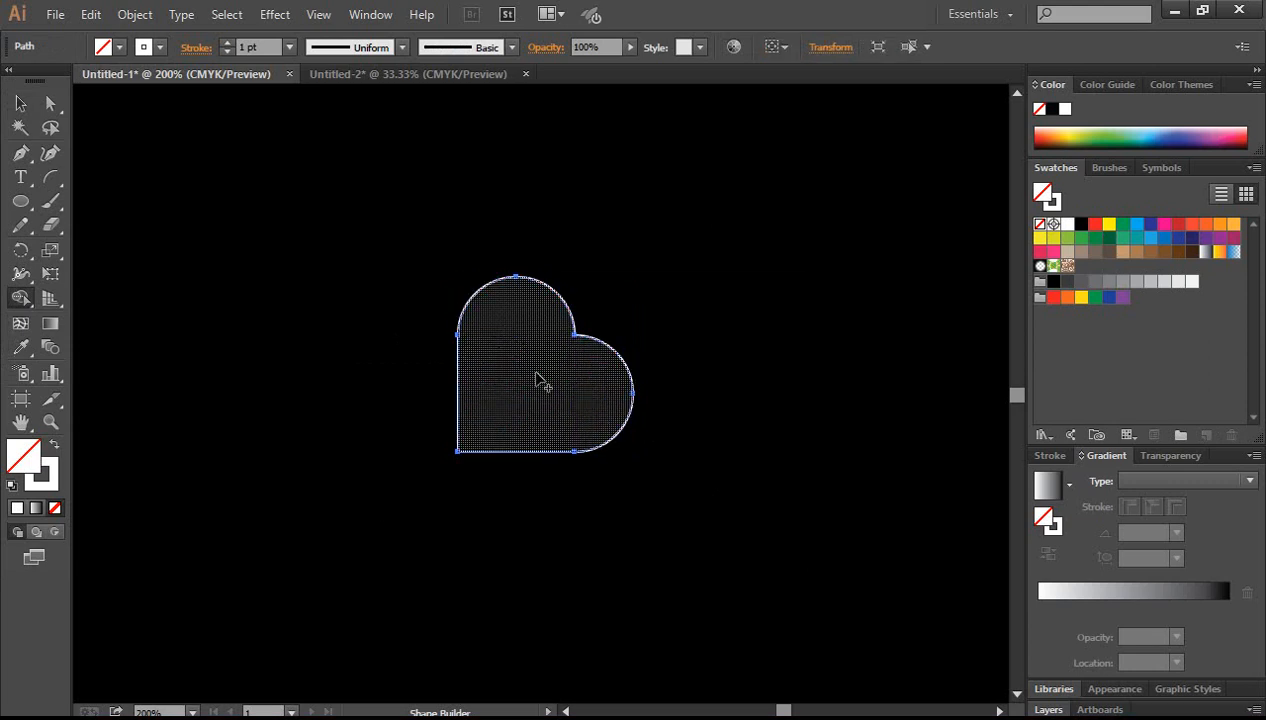
pyautogui.press('v')
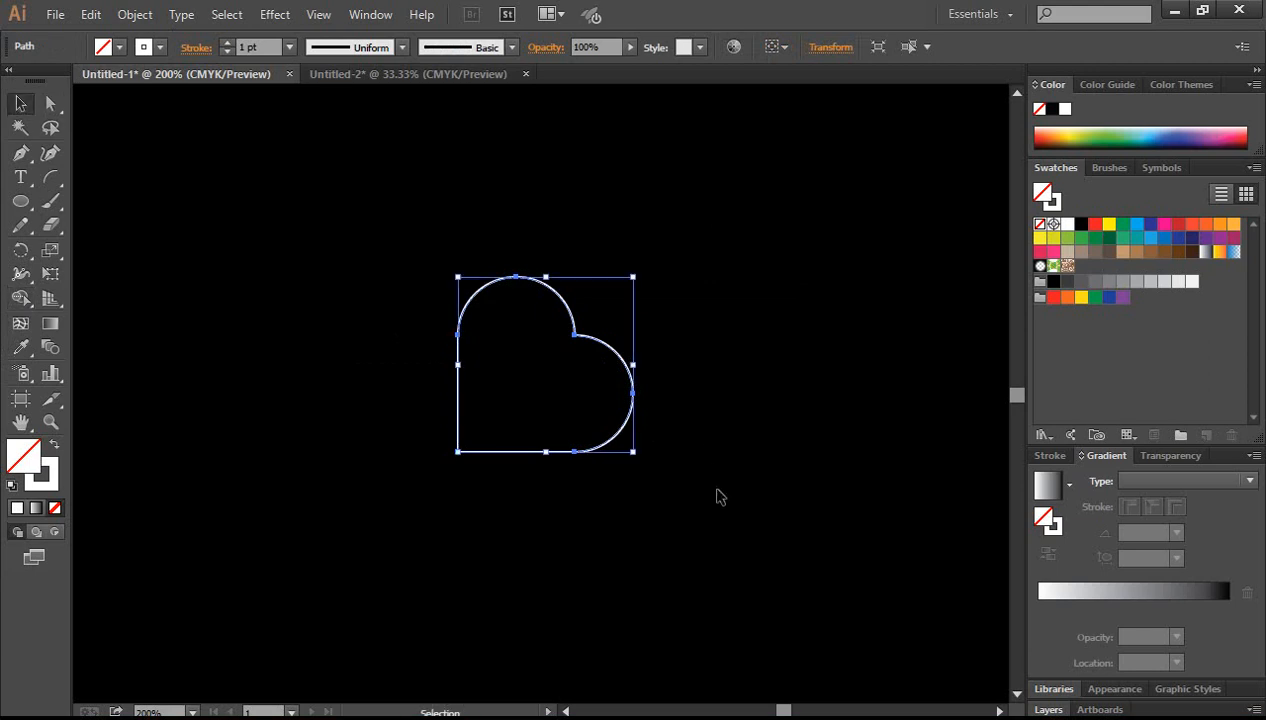
# Rotate the heart outline so that it stands upright with its tip pointing straight down.
pyautogui.click(717, 490)
pyautogui.click(603, 443)
pyautogui.moveTo(644, 454); pyautogui.dragTo(668, 366)
pyautogui.click(725, 478)
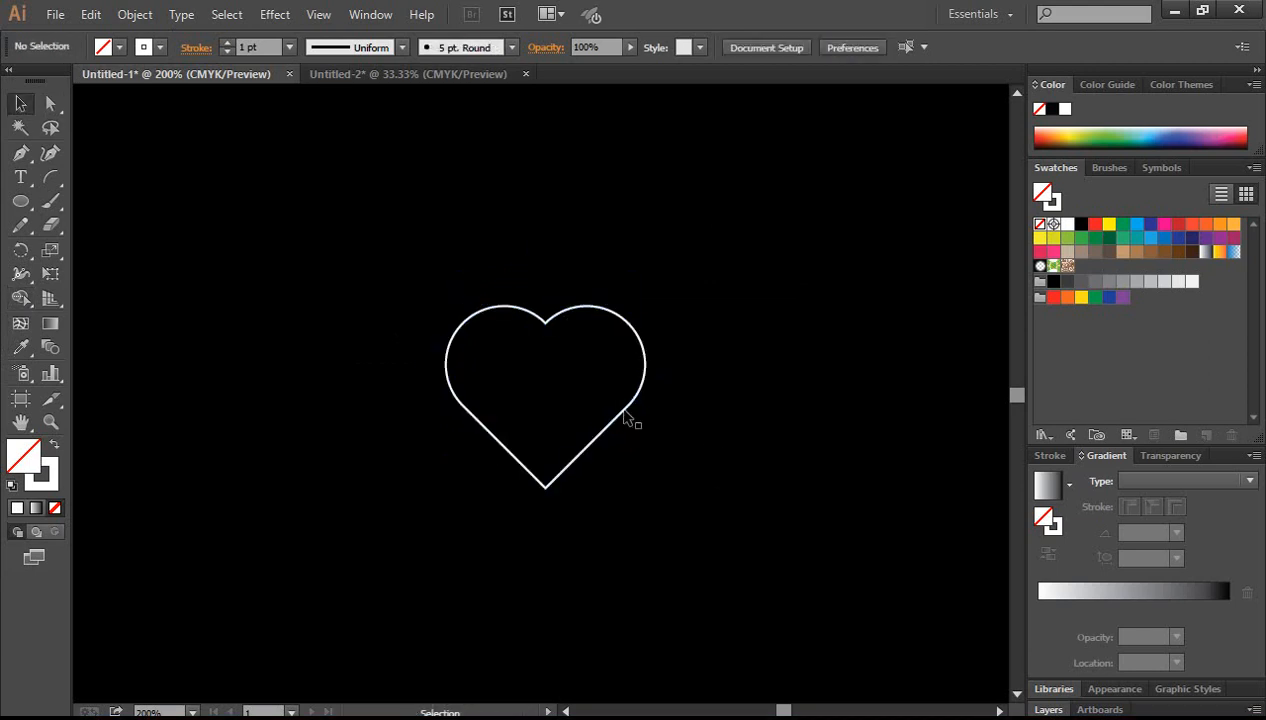
# Enlarge the heart outline proportionally and reposition it near the middle of the canvas.
pyautogui.click(624, 414)
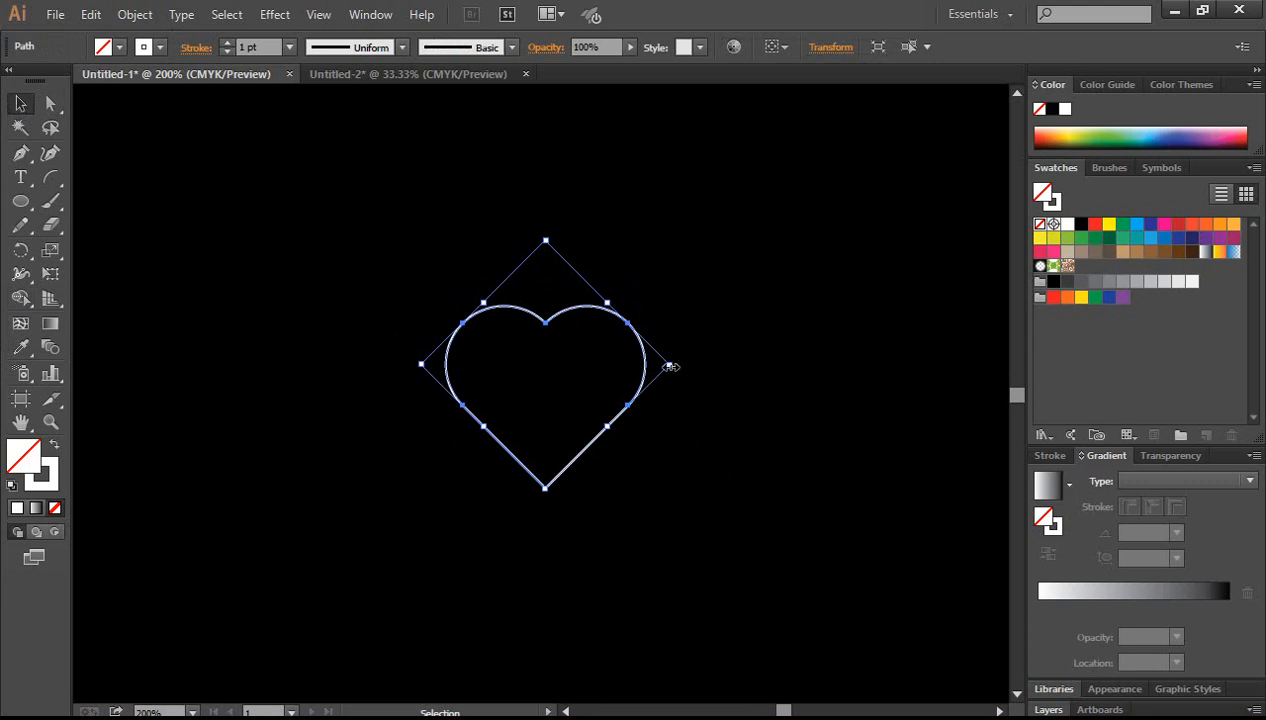
pyautogui.moveTo(669, 367); pyautogui.dragTo(899, 528)
pyautogui.moveTo(602, 274); pyautogui.dragTo(619, 296)
pyautogui.click(839, 455)
pyautogui.moveTo(702, 442); pyautogui.dragTo(690, 438)
pyautogui.click(792, 494)
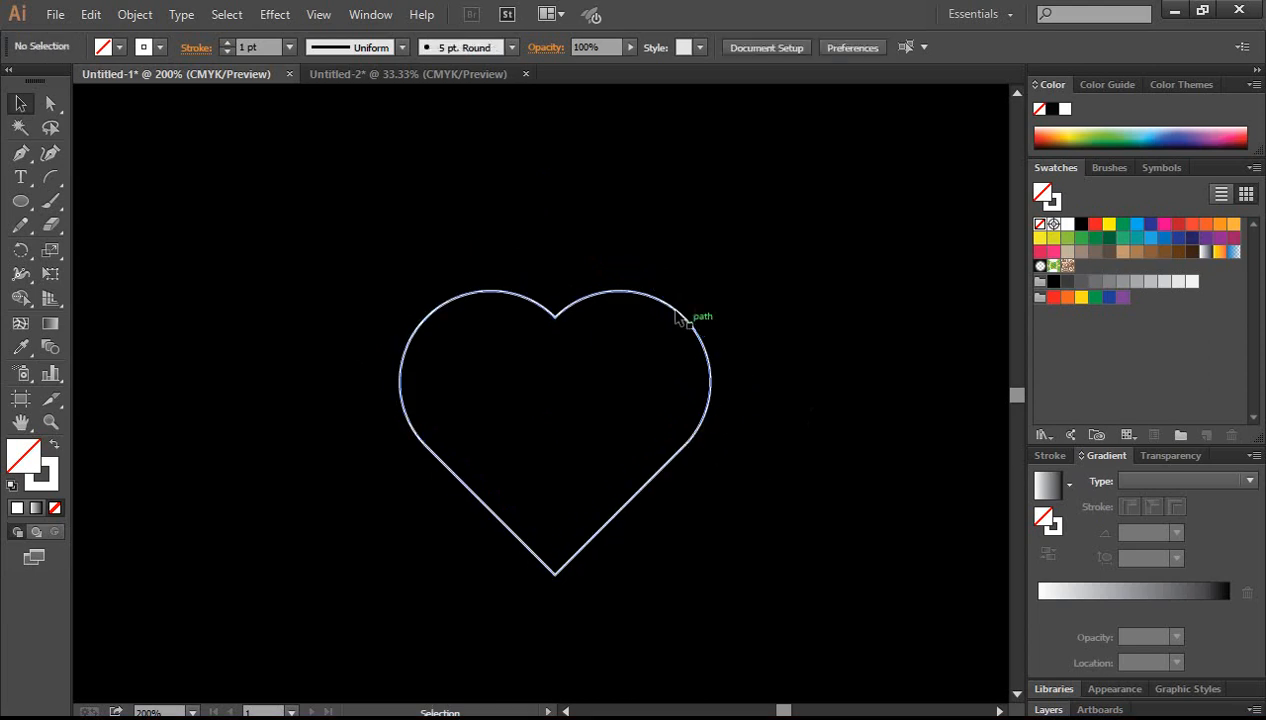
# Give the heart a solid red fill with no stroke and move it slightly up and to the right.
pyautogui.click(645, 305)
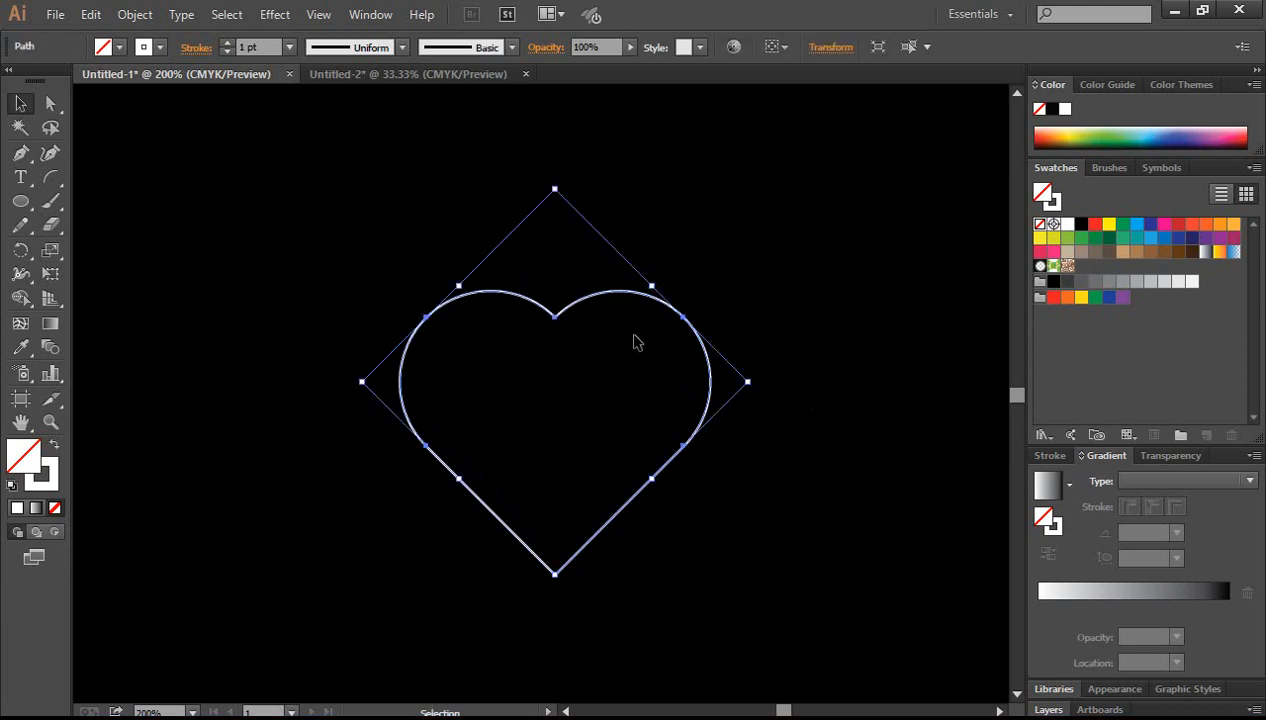
pyautogui.click(55, 443)
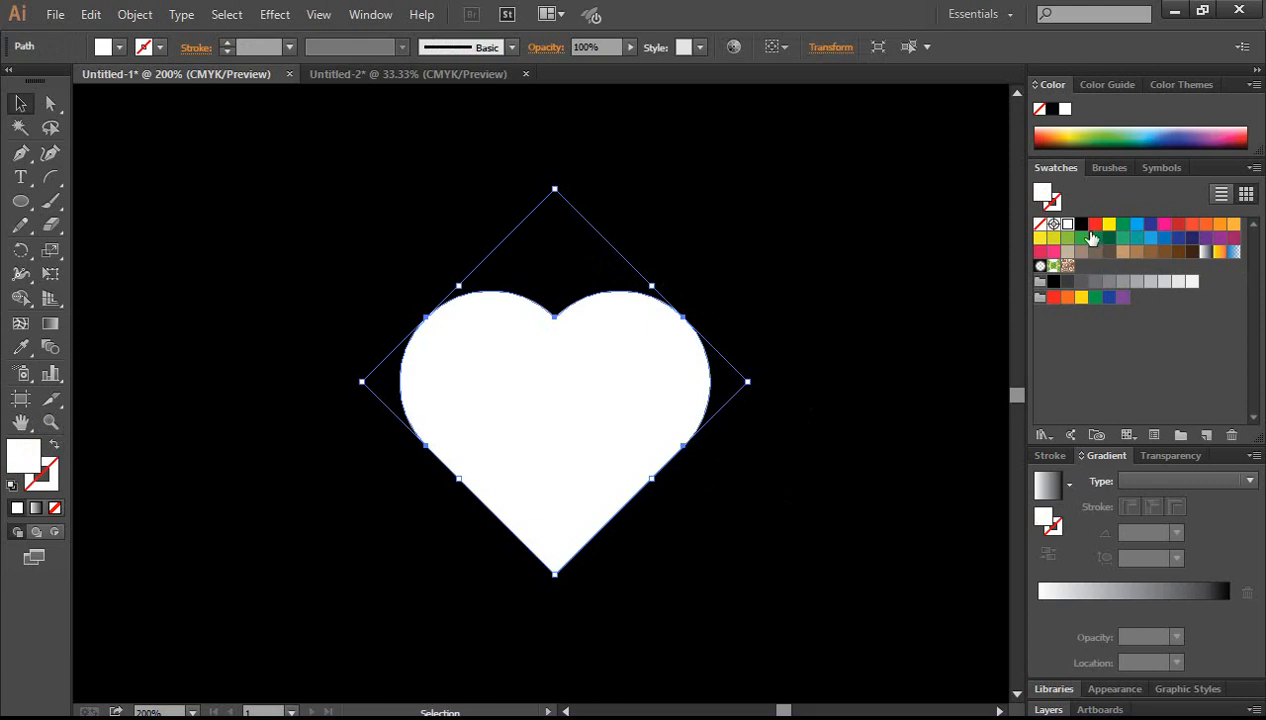
pyautogui.click(1095, 224)
pyautogui.click(812, 458)
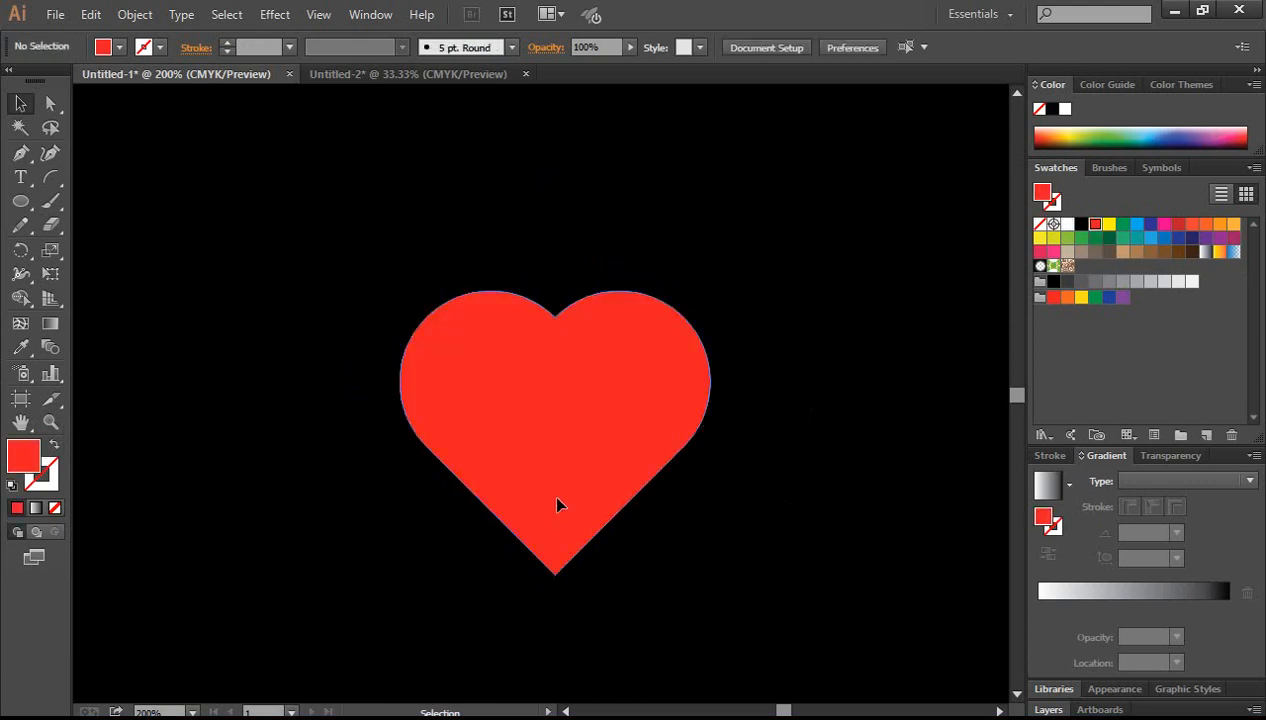
pyautogui.moveTo(558, 505); pyautogui.dragTo(572, 474)
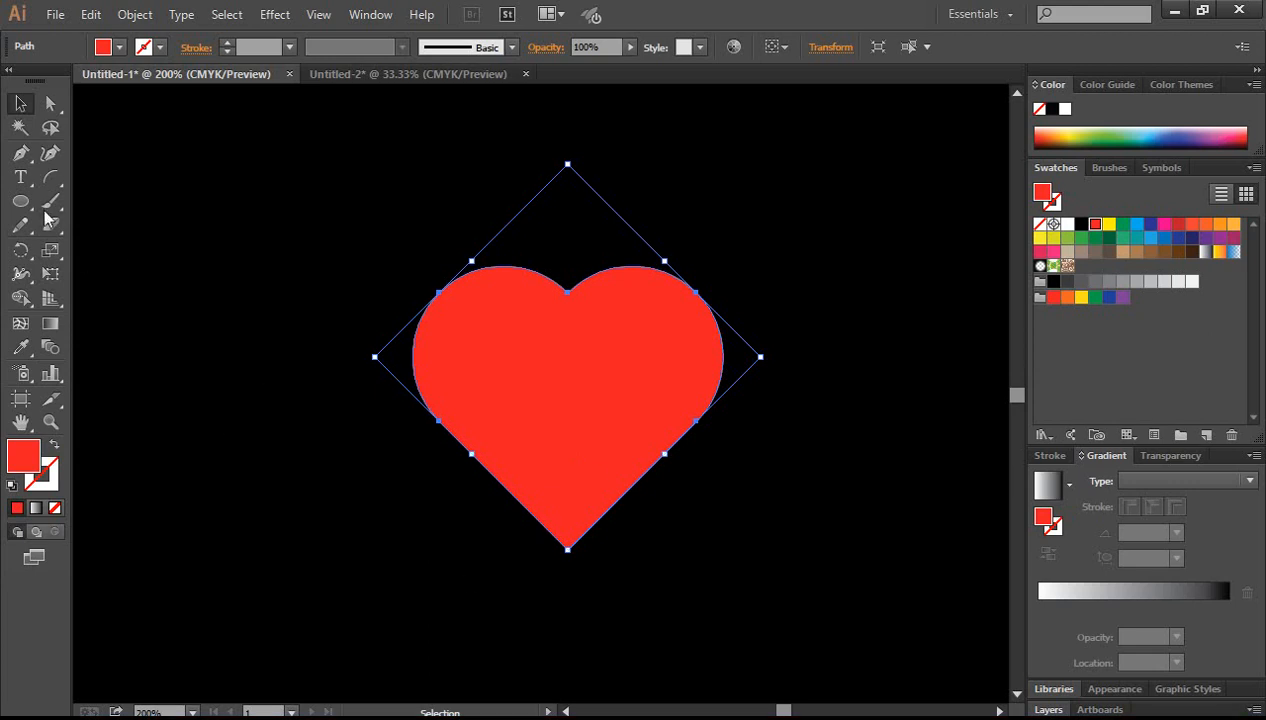
# Draw a short arc with a white stroke and no fill in the empty area above and left of the heart.
pyautogui.hotkey('ctrl', 'shift', 'a')
pyautogui.click(50, 178)
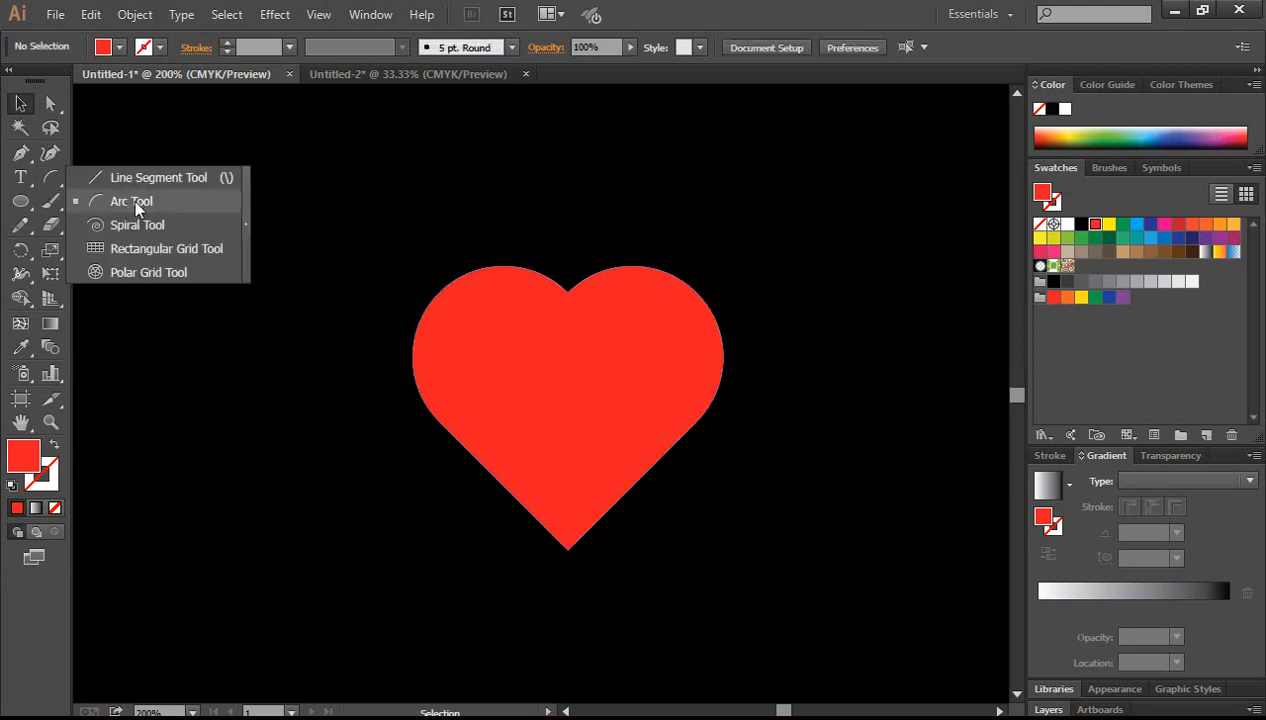
pyautogui.click(134, 201)
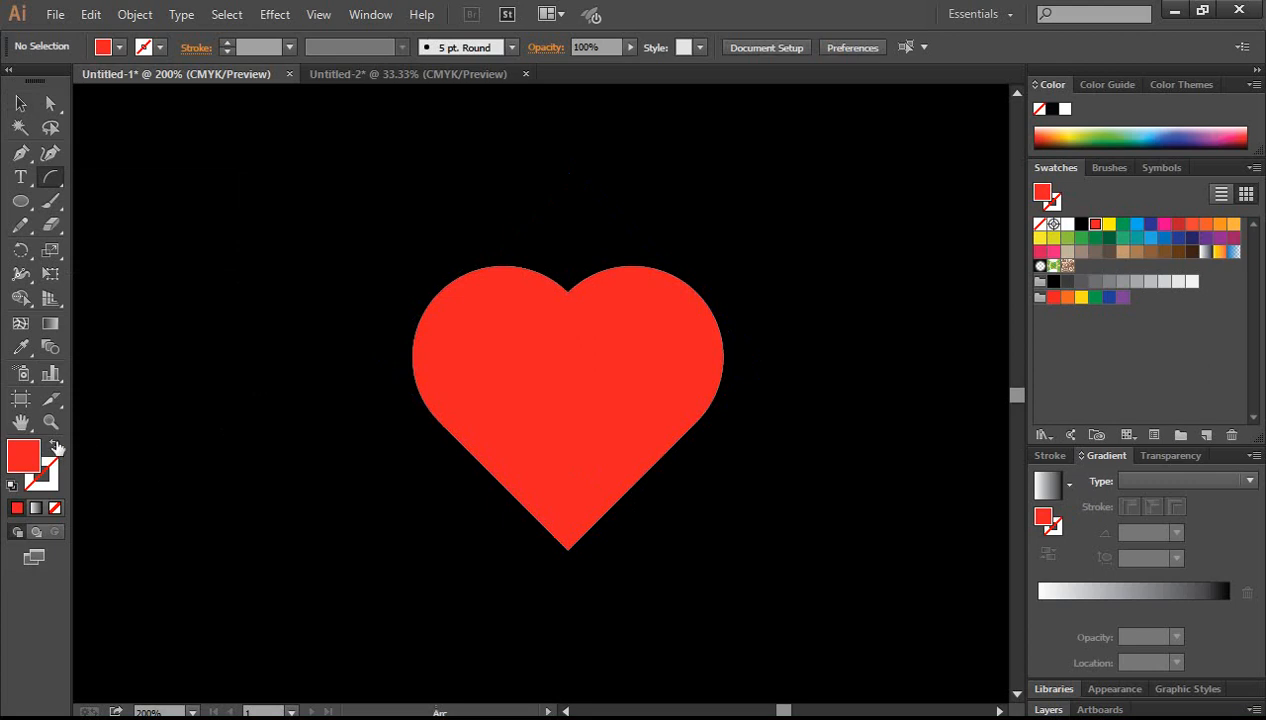
pyautogui.click(57, 447)
pyautogui.click(41, 472)
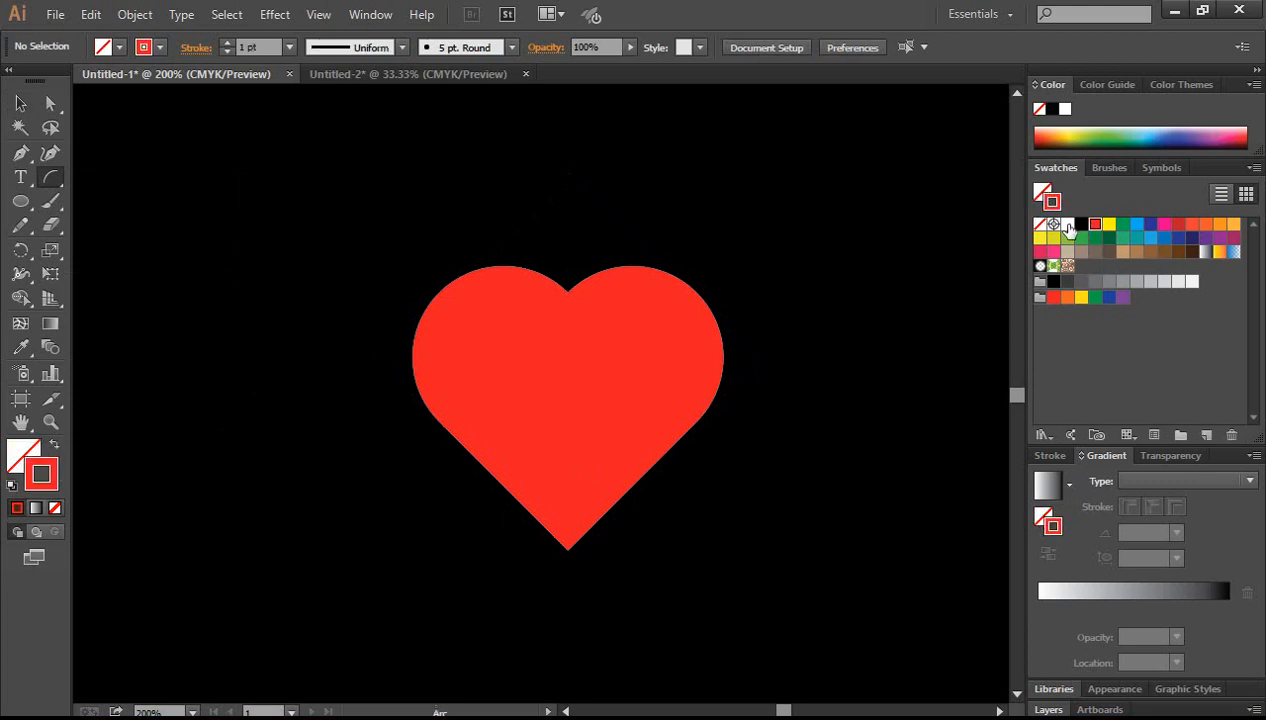
pyautogui.click(1067, 225)
pyautogui.moveTo(235, 231); pyautogui.dragTo(271, 290)
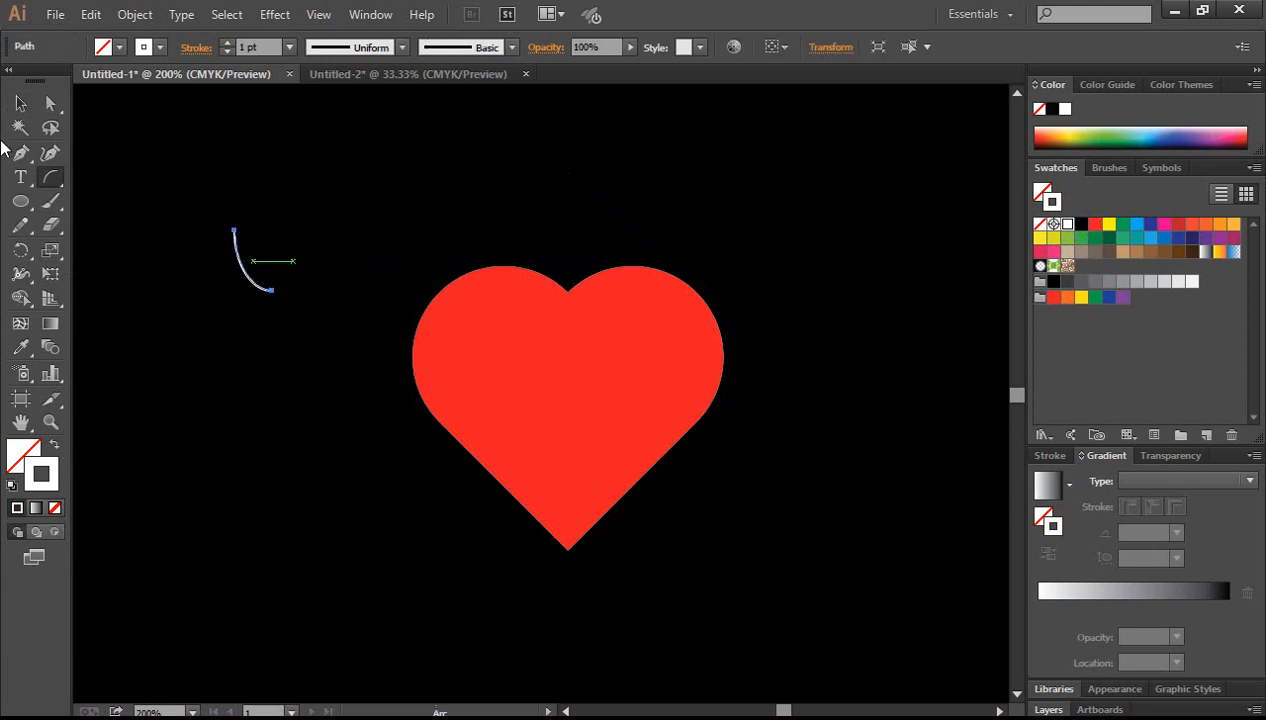
# Set the white arc's stroke weight to 9 pt.
pyautogui.click(20, 103)
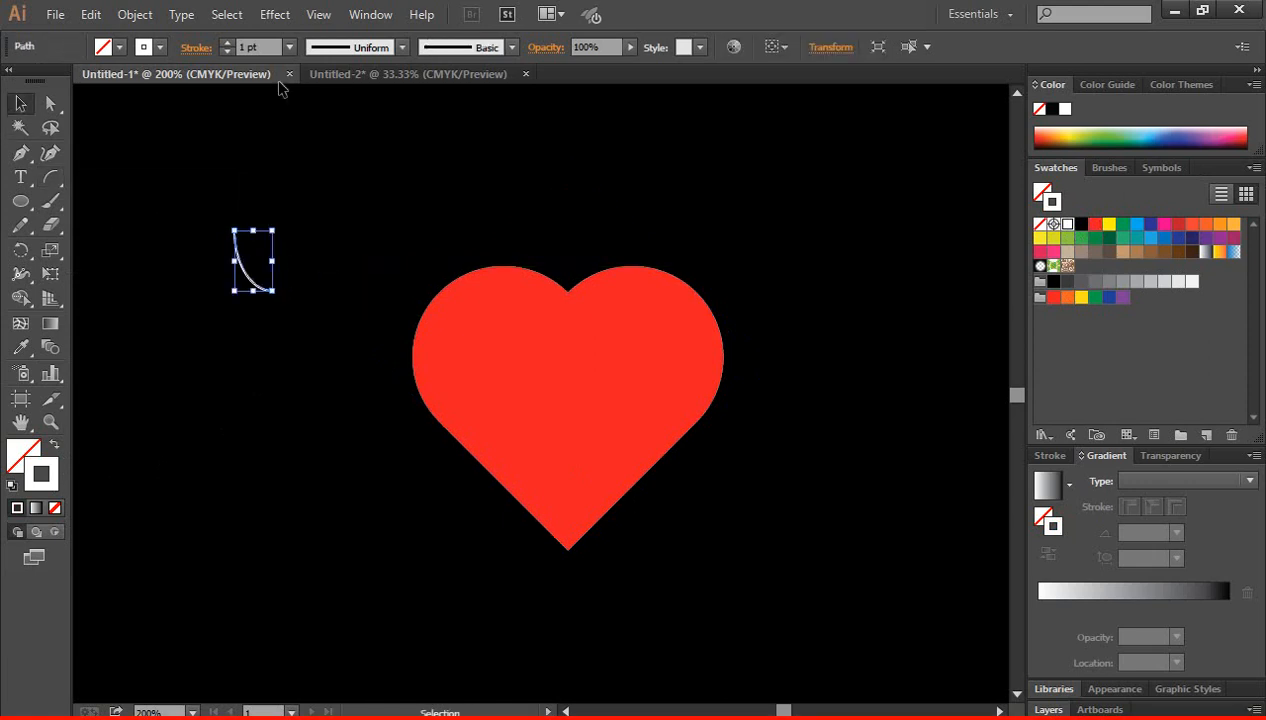
pyautogui.click(227, 43)
pyautogui.click(227, 43)
pyautogui.click(227, 43)
pyautogui.click(227, 43)
pyautogui.click(227, 43)
pyautogui.click(227, 43)
pyautogui.click(227, 43)
pyautogui.click(227, 43)
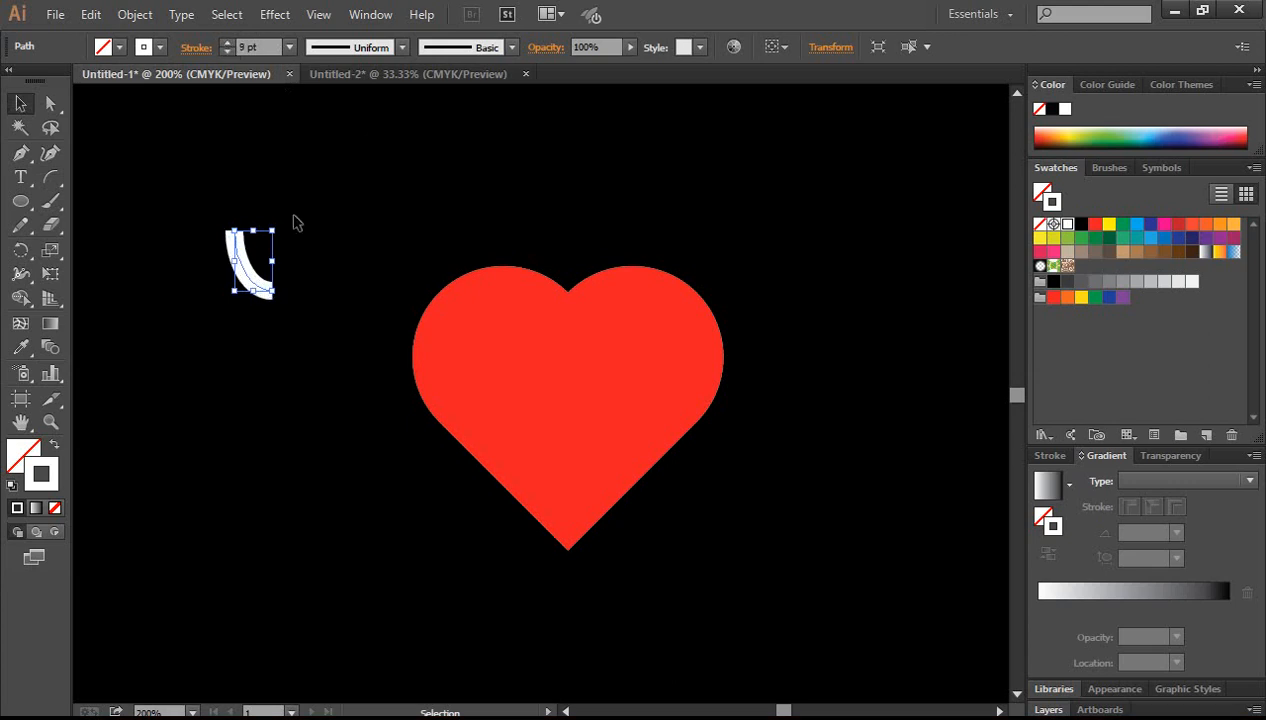
# Enlarge the white arc slightly about its centre and leave it selected.
pyautogui.click(257, 316)
pyautogui.click(258, 280)
pyautogui.moveTo(270, 292); pyautogui.dragTo(281, 310)
pyautogui.click(361, 263)
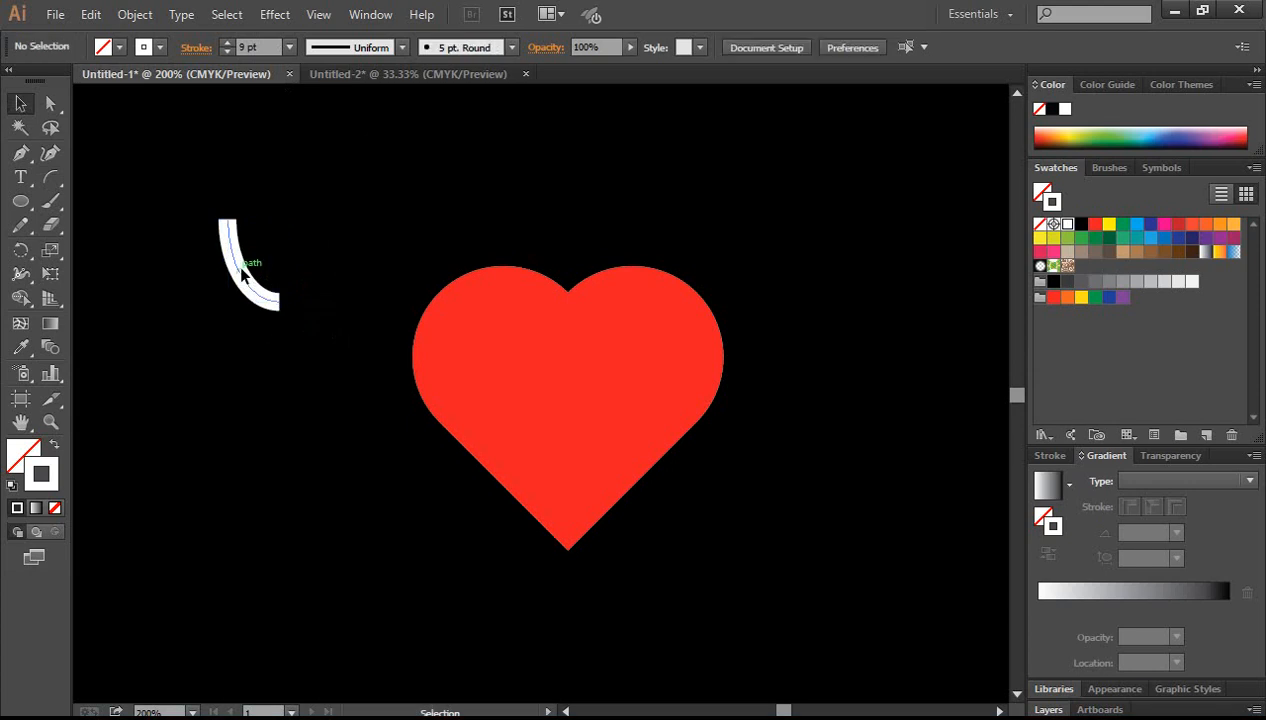
pyautogui.click(226, 262)
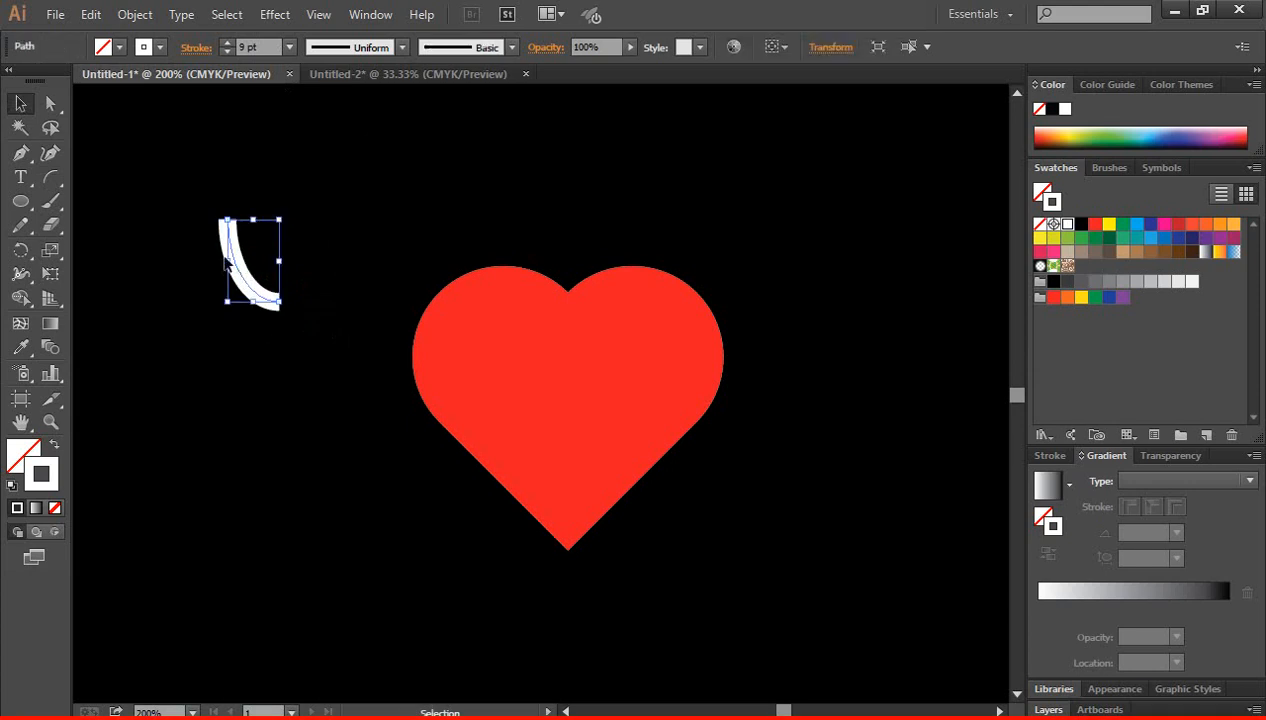
# Apply the width profile that tapers from wide to pointed to the white arc, and place it tilted clockwise on the heart's left lobe.
pyautogui.click(401, 48)
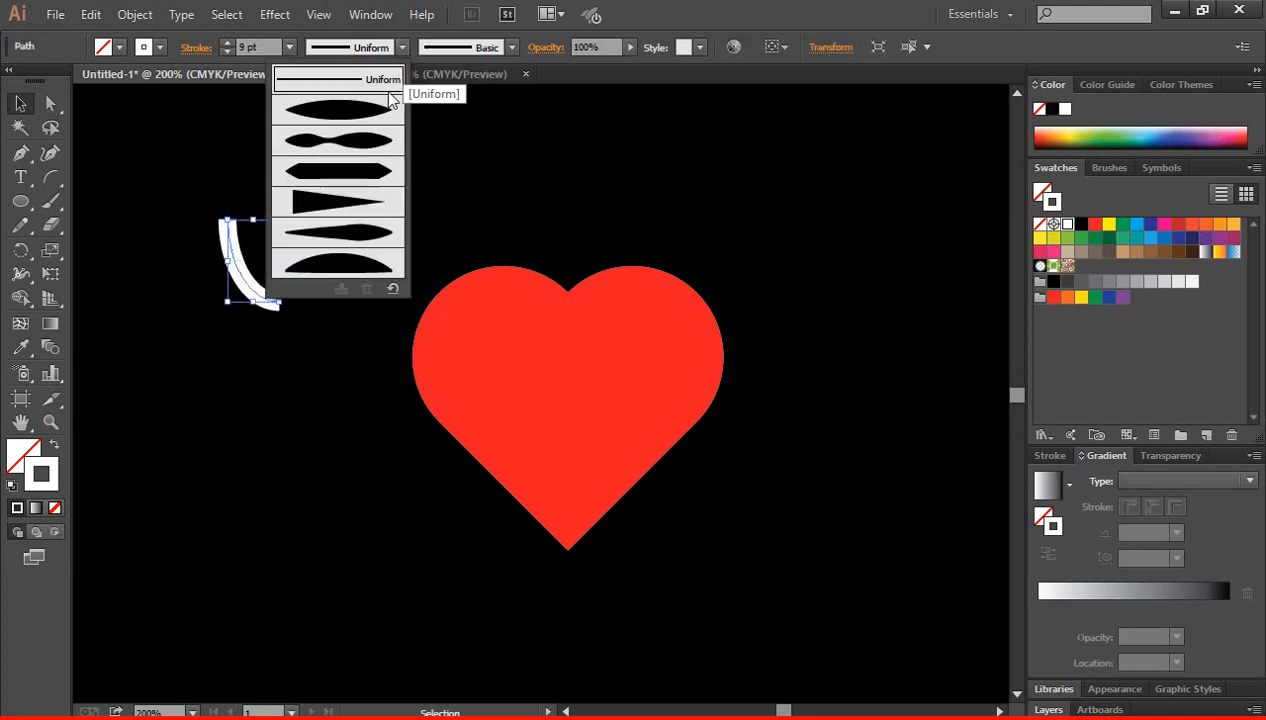
pyautogui.click(325, 208)
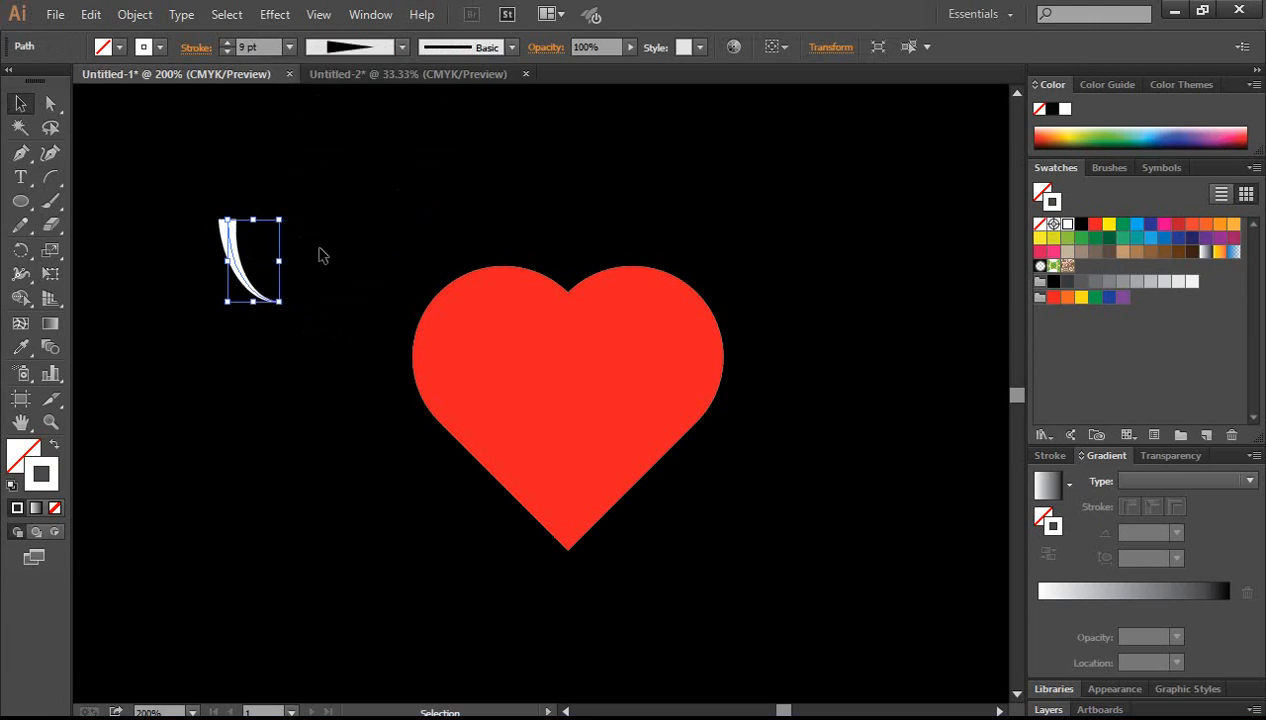
pyautogui.click(287, 273)
pyautogui.click(238, 242)
pyautogui.click(305, 232)
pyautogui.moveTo(232, 254)
pyautogui.mouseDown()
pyautogui.moveTo(311, 364)
pyautogui.moveTo(461, 359)
pyautogui.moveTo(462, 375)
pyautogui.mouseUp()
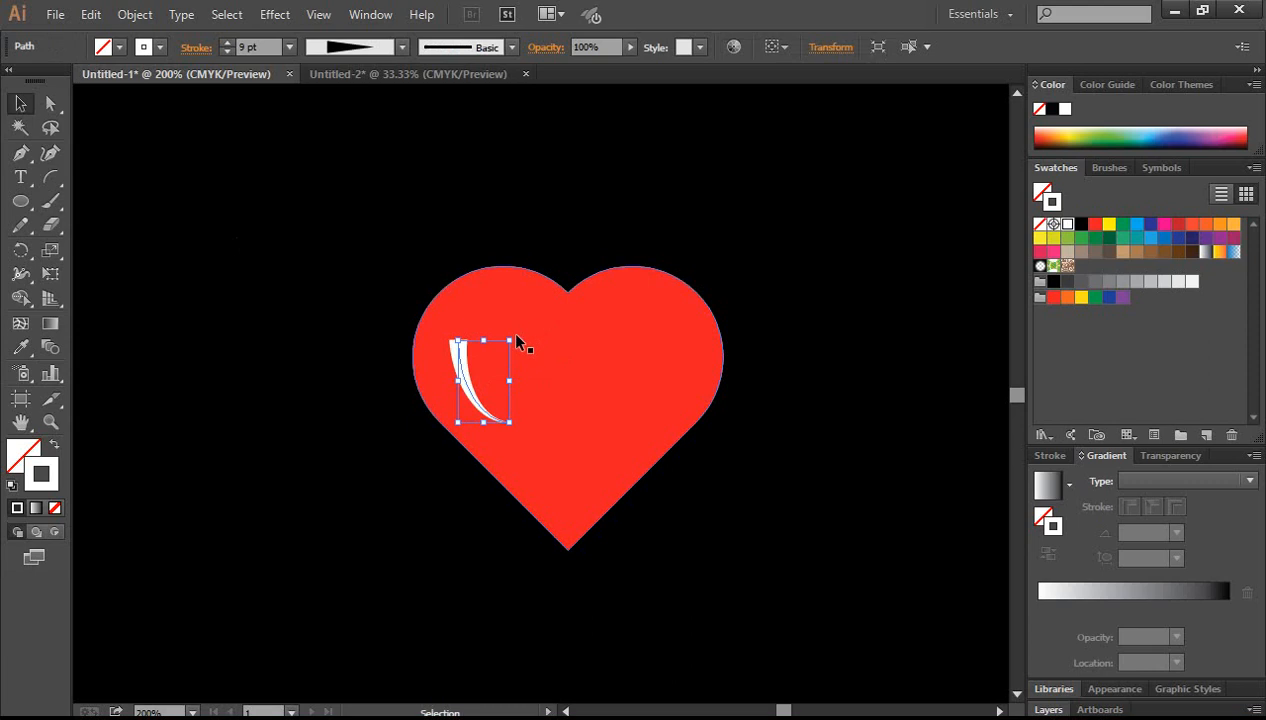
pyautogui.moveTo(516, 342); pyautogui.dragTo(520, 356)
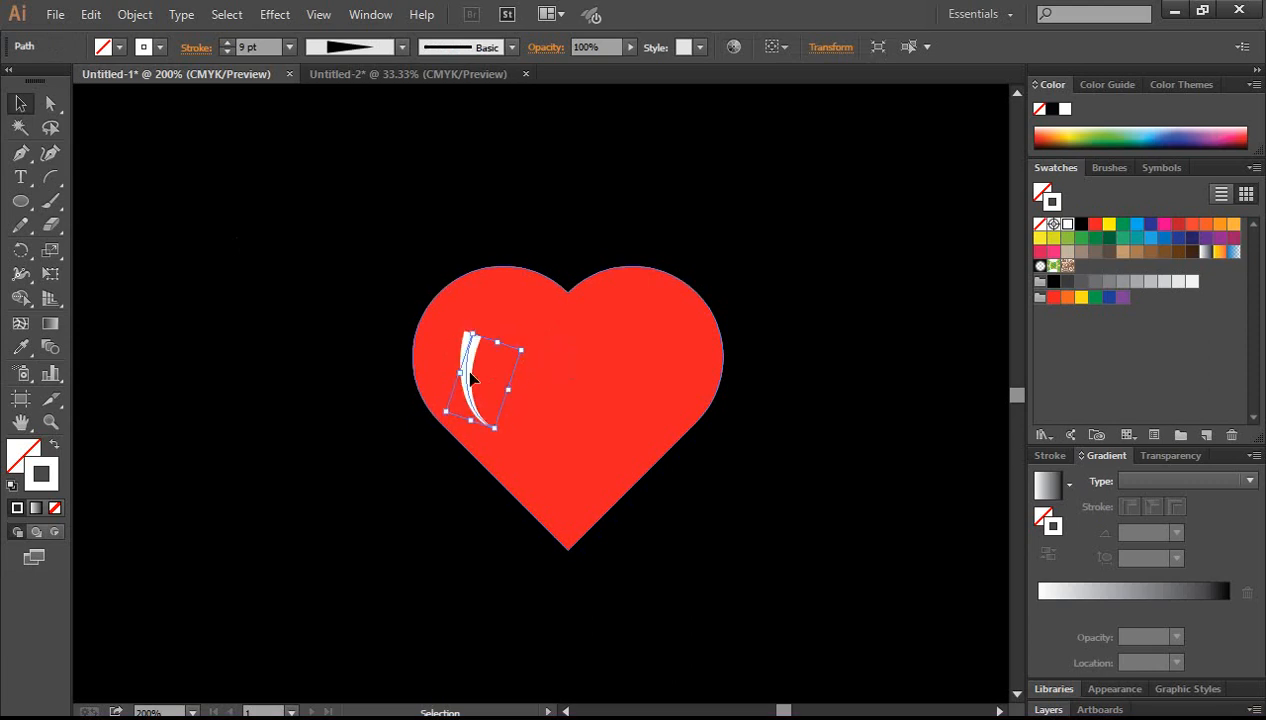
# Set the white arc's stroke weight to 13 pt.
pyautogui.click(227, 44)
pyautogui.click(227, 44)
pyautogui.click(227, 44)
pyautogui.click(227, 45)
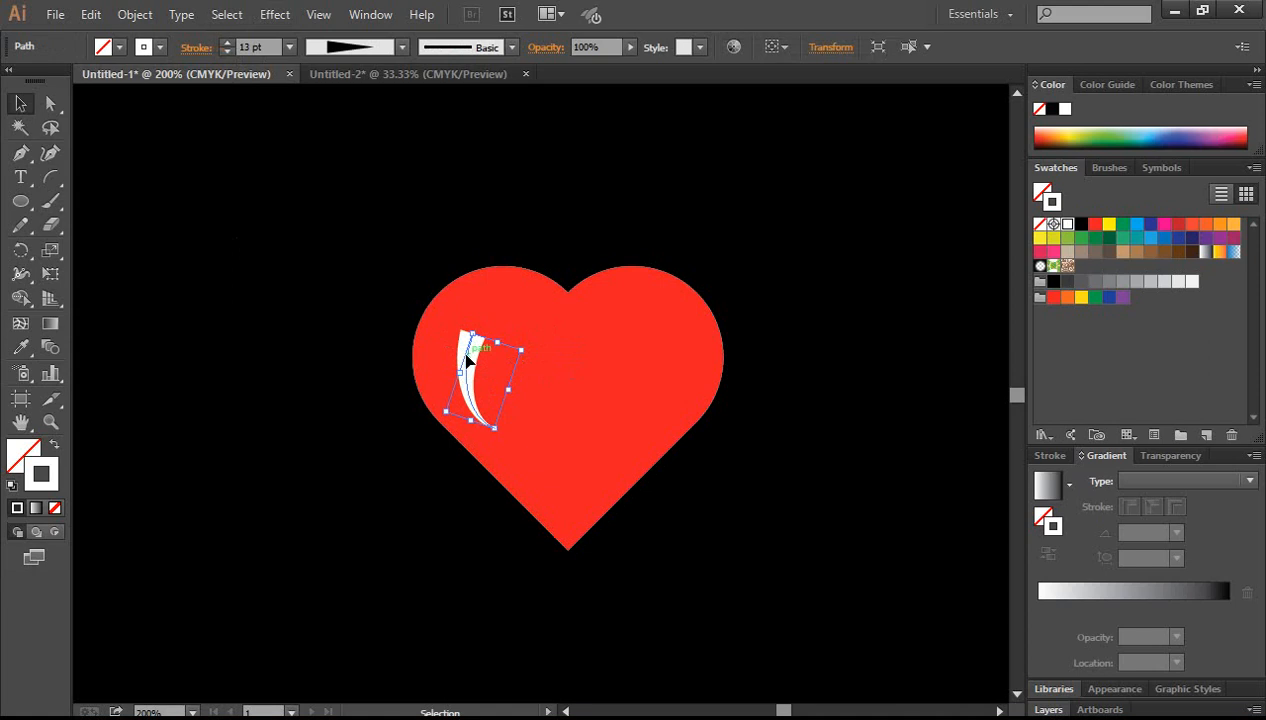
# Move the white arc up and outward, and rotate it further clockwise to follow the left lobe's edge.
pyautogui.moveTo(465, 350); pyautogui.dragTo(457, 313)
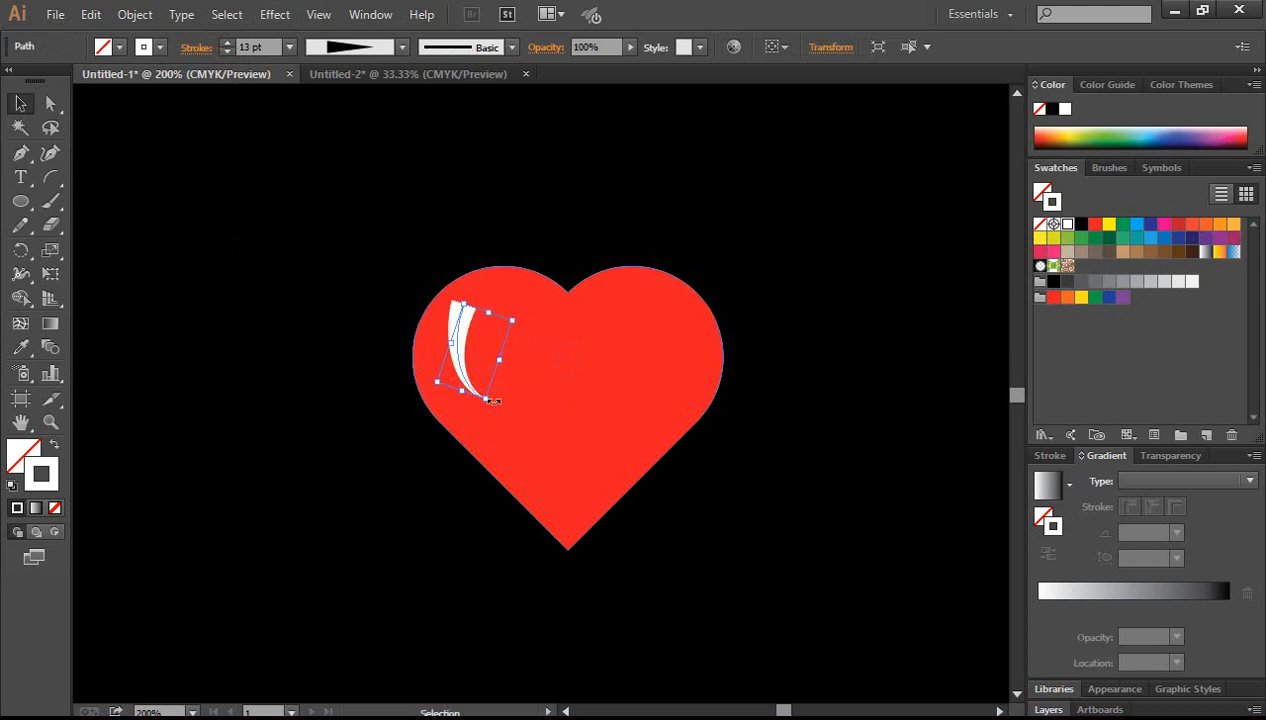
pyautogui.moveTo(503, 411); pyautogui.dragTo(491, 415)
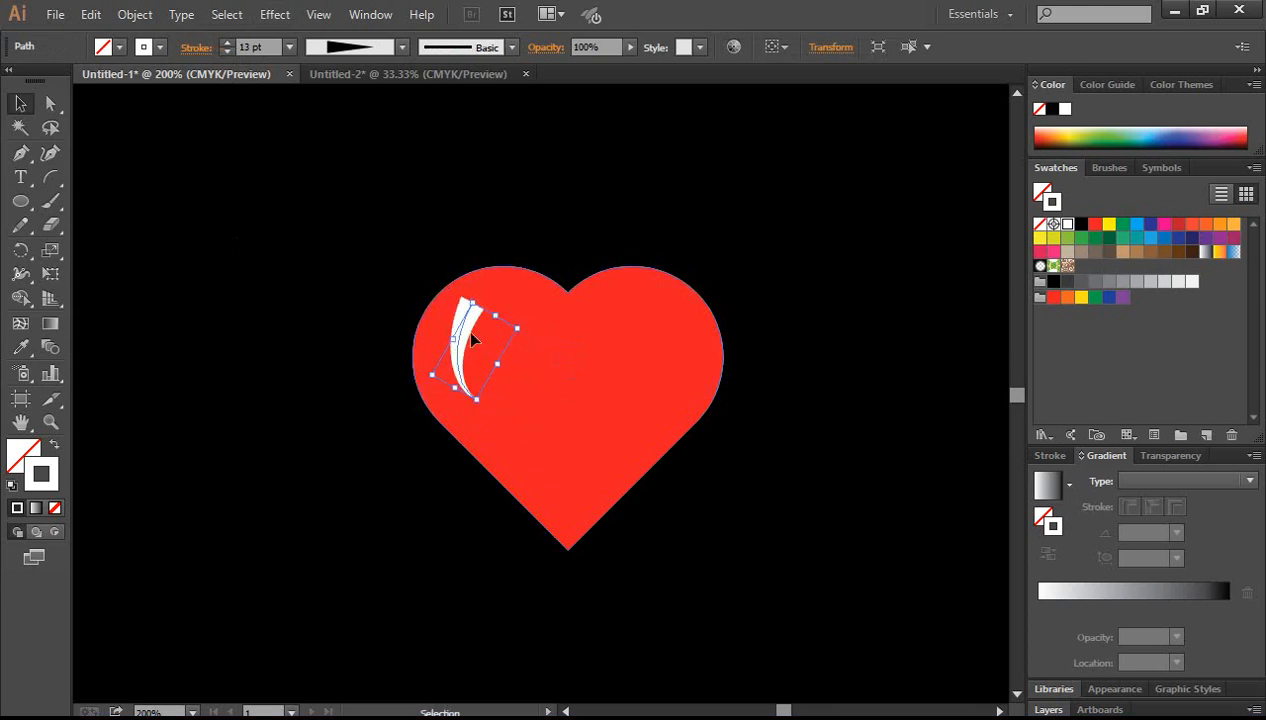
pyautogui.moveTo(458, 355); pyautogui.dragTo(454, 357)
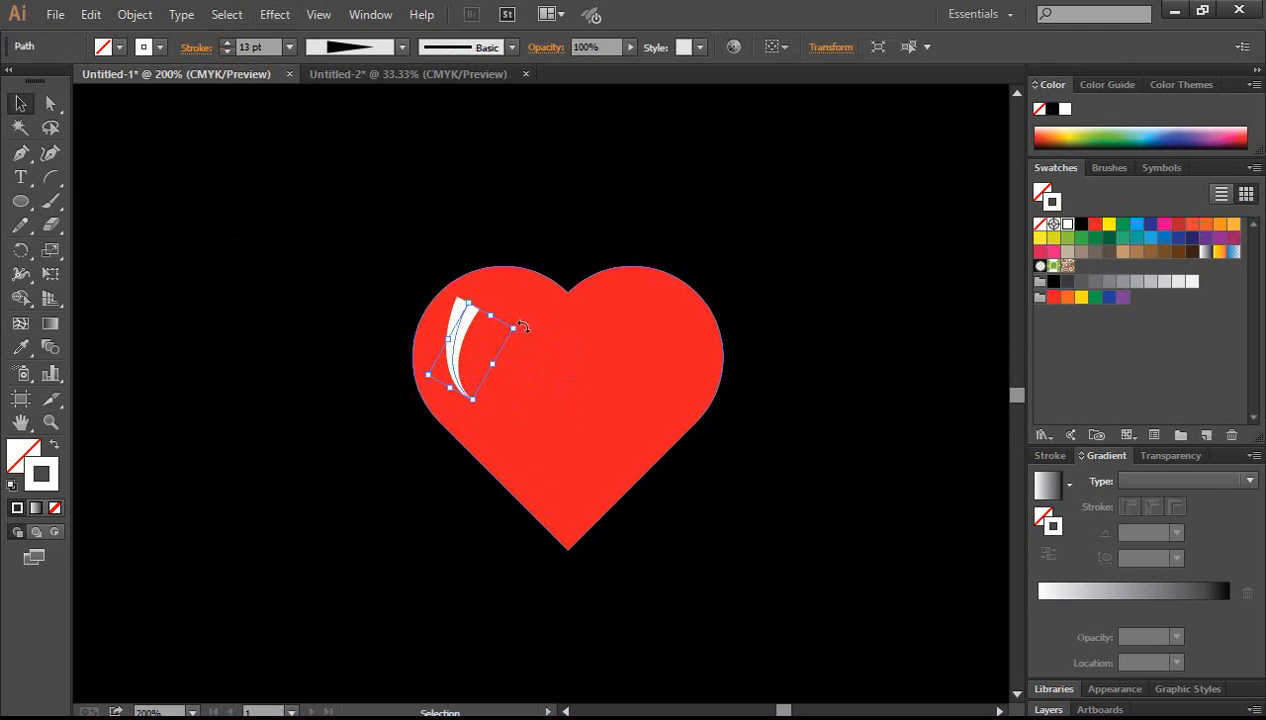
pyautogui.moveTo(513, 318)
pyautogui.mouseDown()
pyautogui.moveTo(519, 338)
pyautogui.moveTo(443, 358)
pyautogui.mouseUp()
pyautogui.click(398, 512)
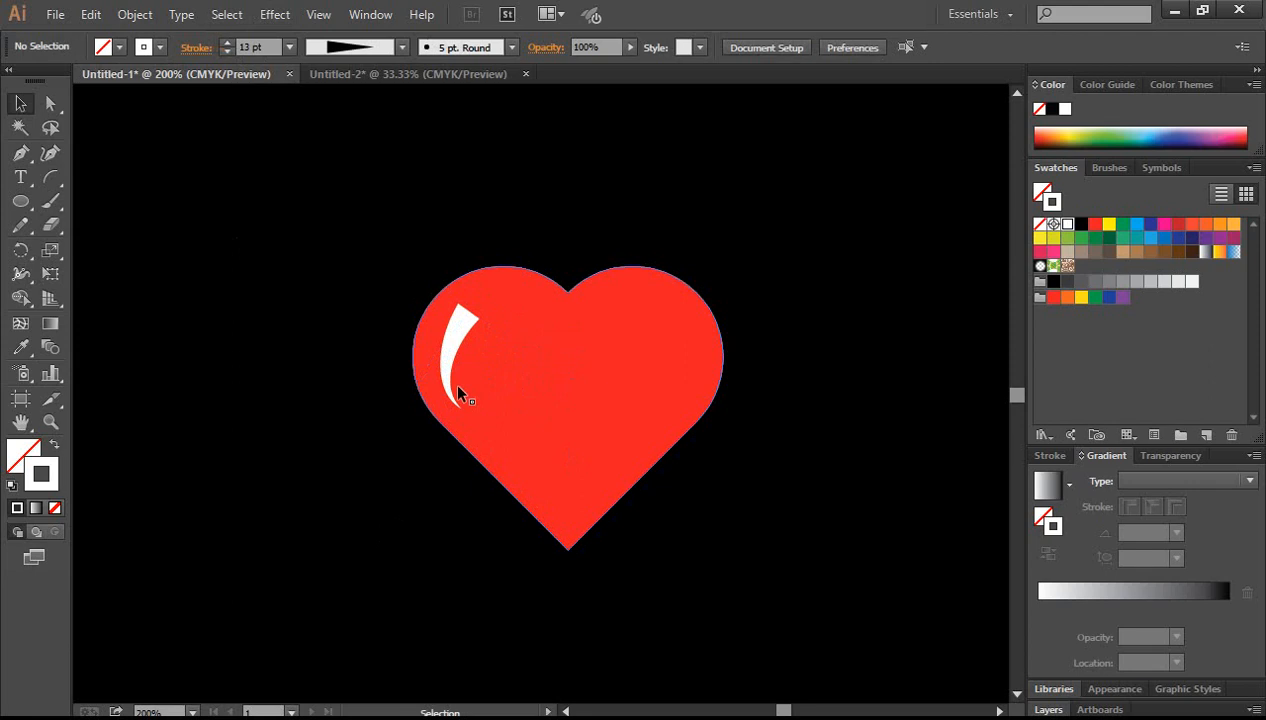
# Apply a Gaussian Blur with a radius of 15.1 pixels to the white arc, using the preview.
pyautogui.click(452, 344)
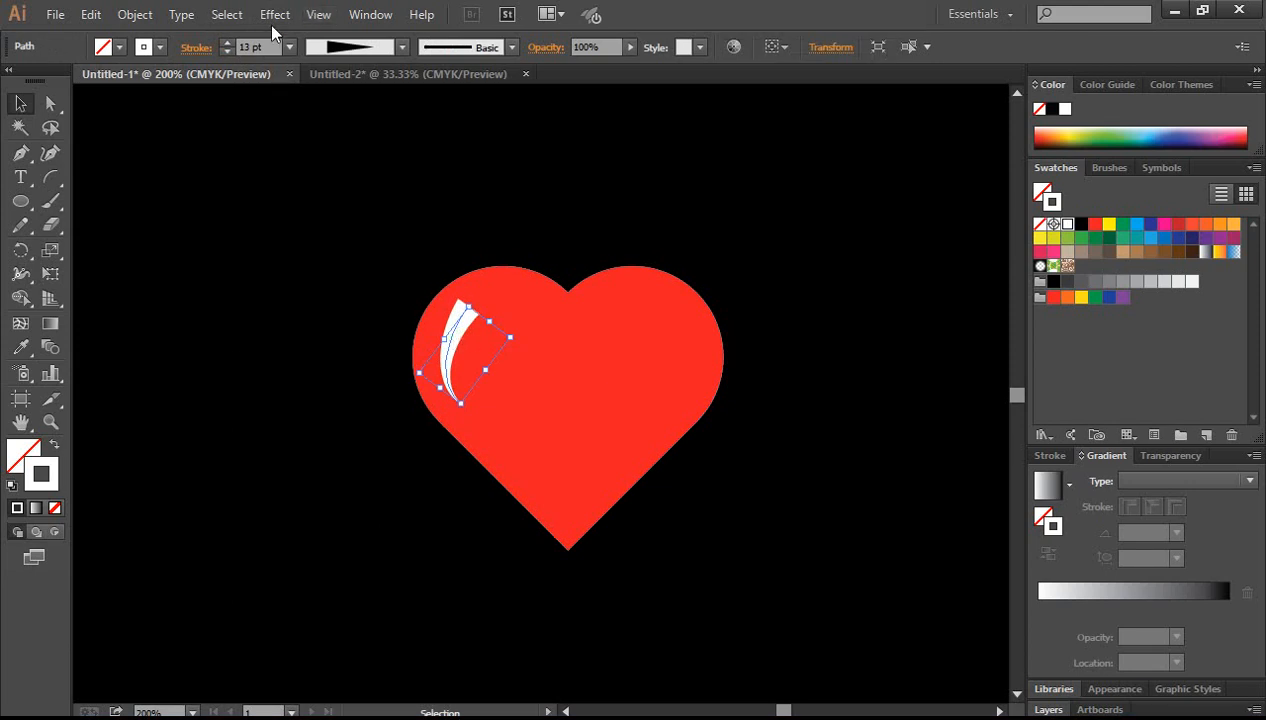
pyautogui.click(273, 16)
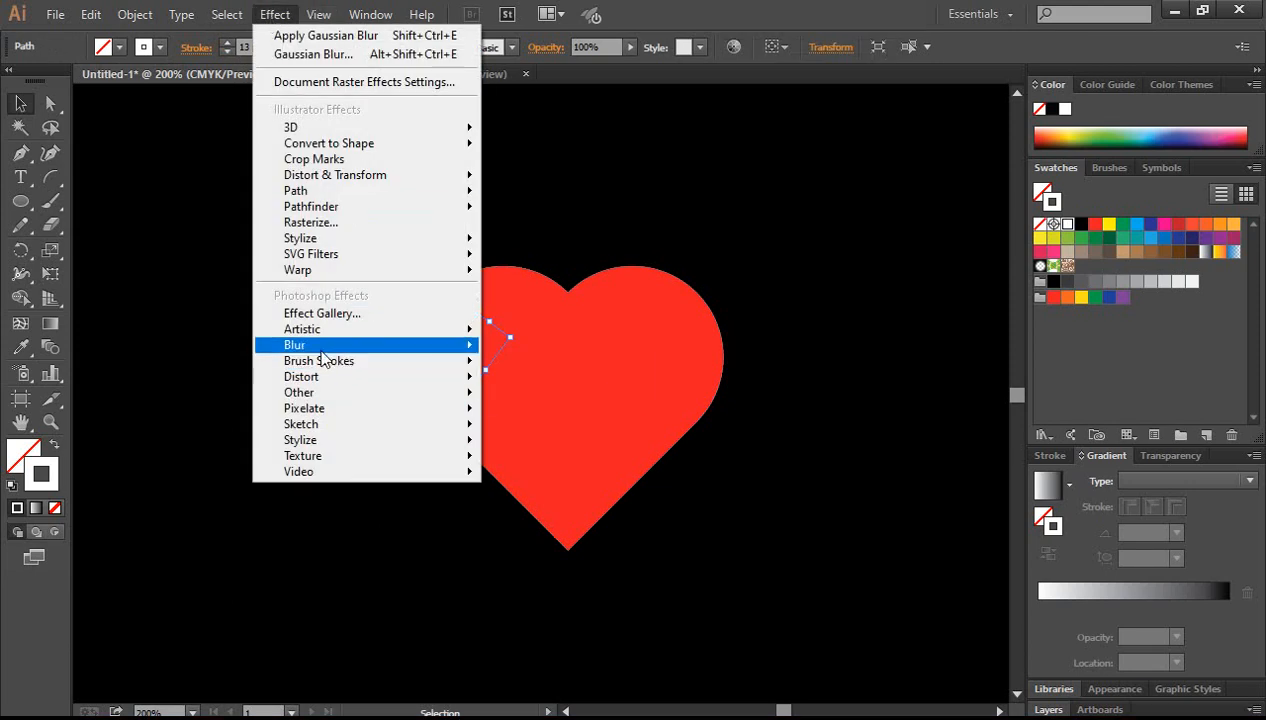
pyautogui.moveTo(345, 345)
pyautogui.click(550, 349)
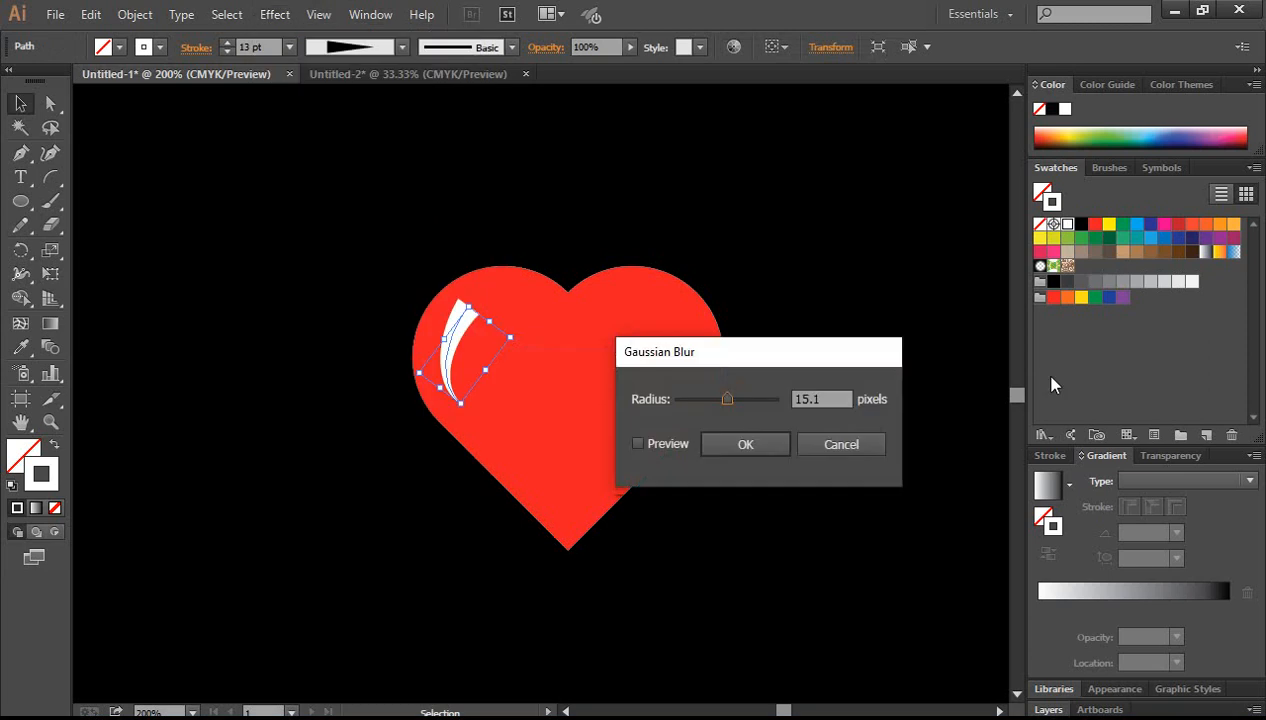
pyautogui.click(638, 443)
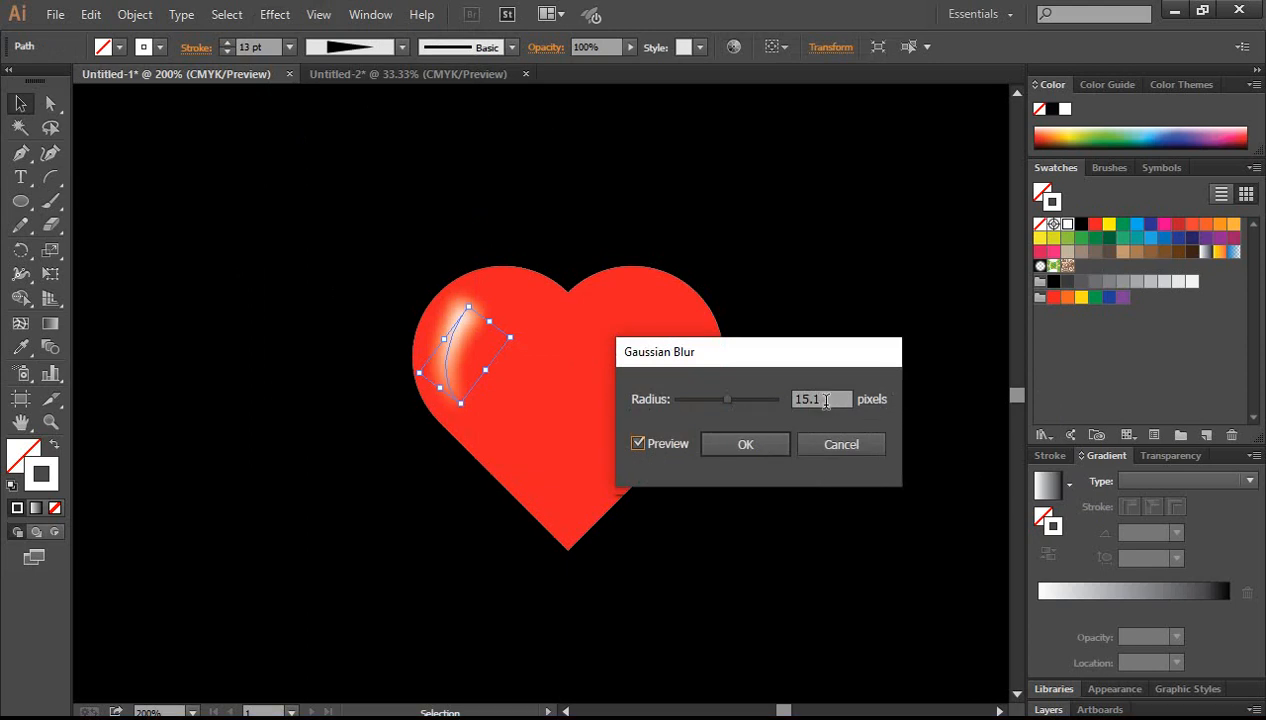
pyautogui.doubleClick(818, 399)
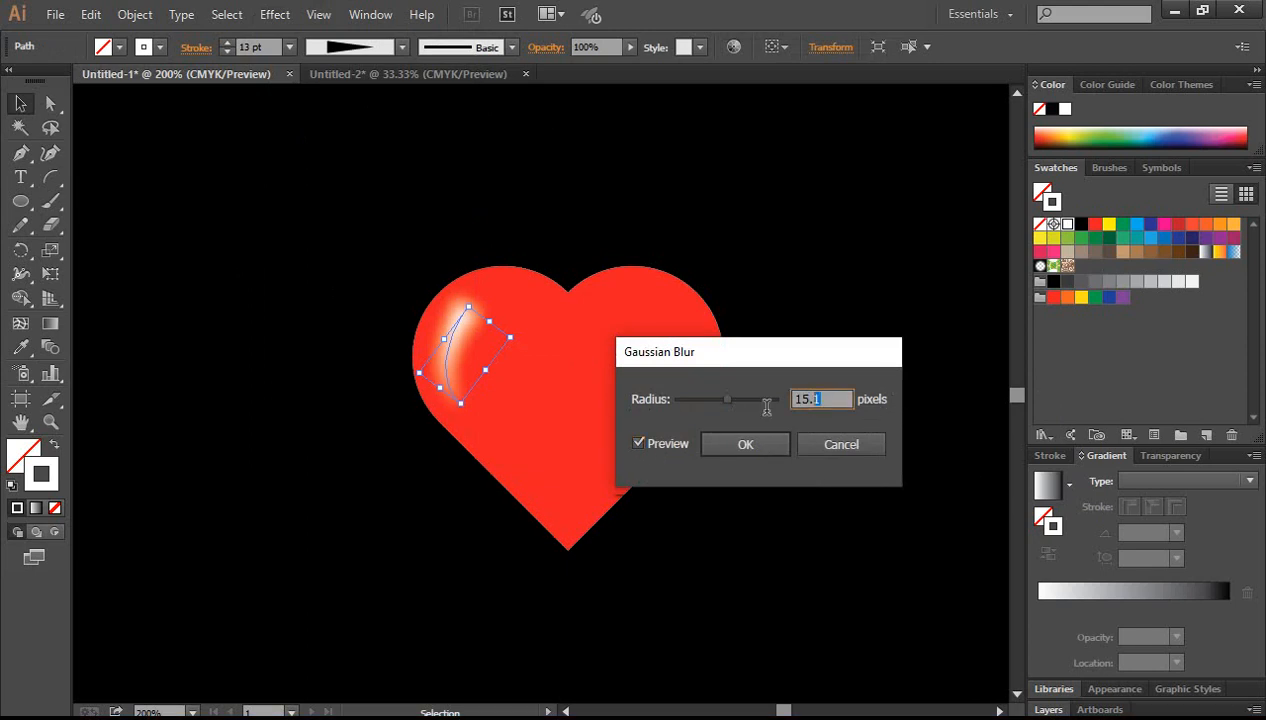
pyautogui.click(830, 399)
pyautogui.moveTo(829, 400); pyautogui.dragTo(768, 407)
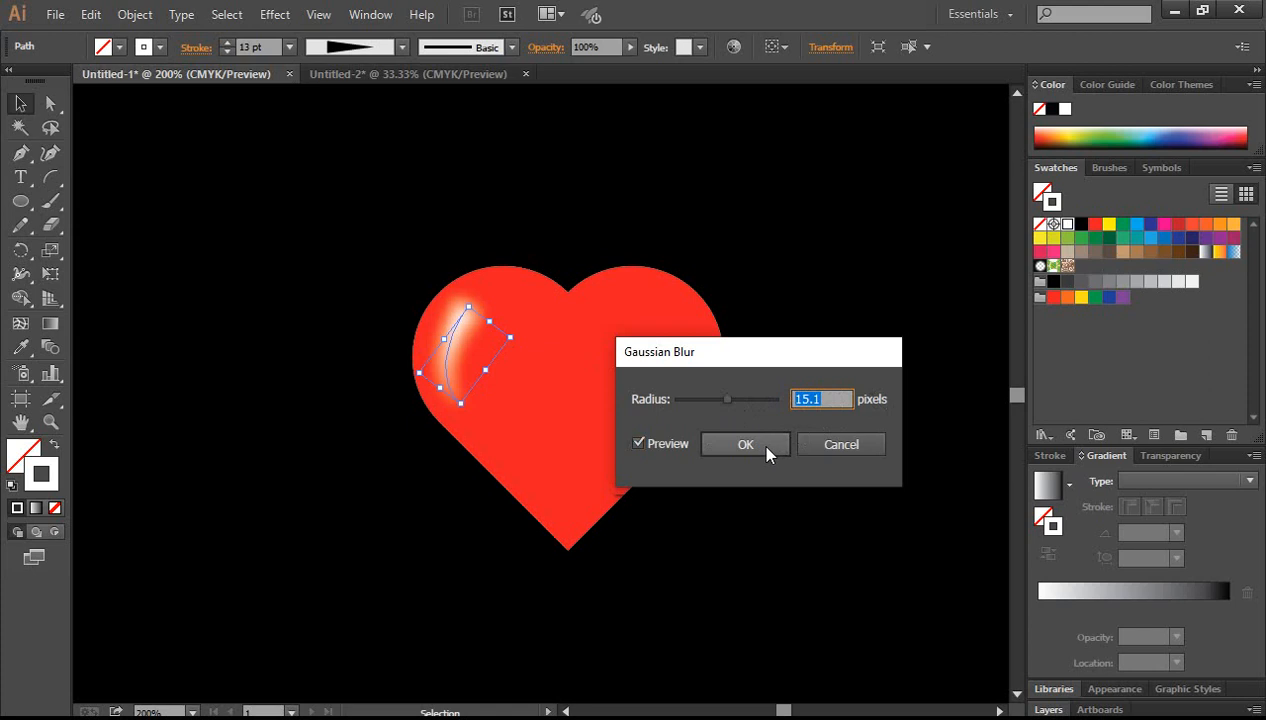
pyautogui.click(768, 452)
pyautogui.click(873, 408)
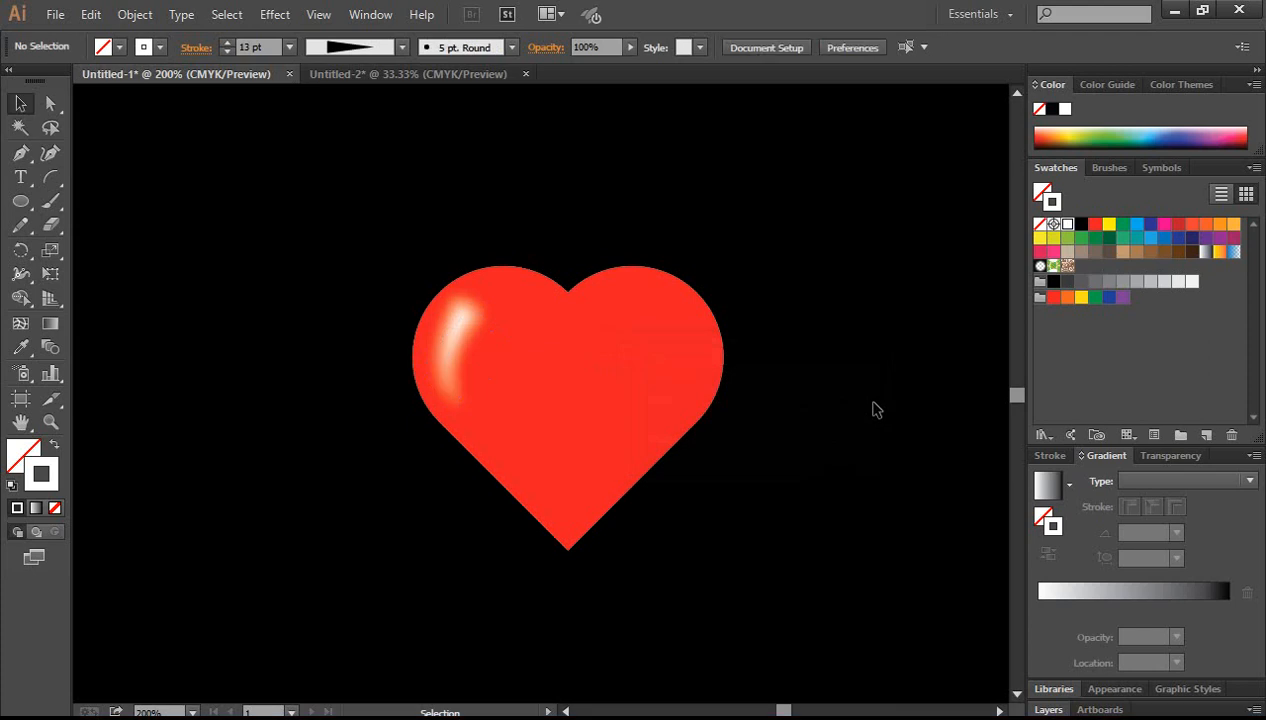
# Bend the blurred arc slightly more by pulling its upper anchor's direction handle outward toward the heart's edge.
pyautogui.click(457, 333)
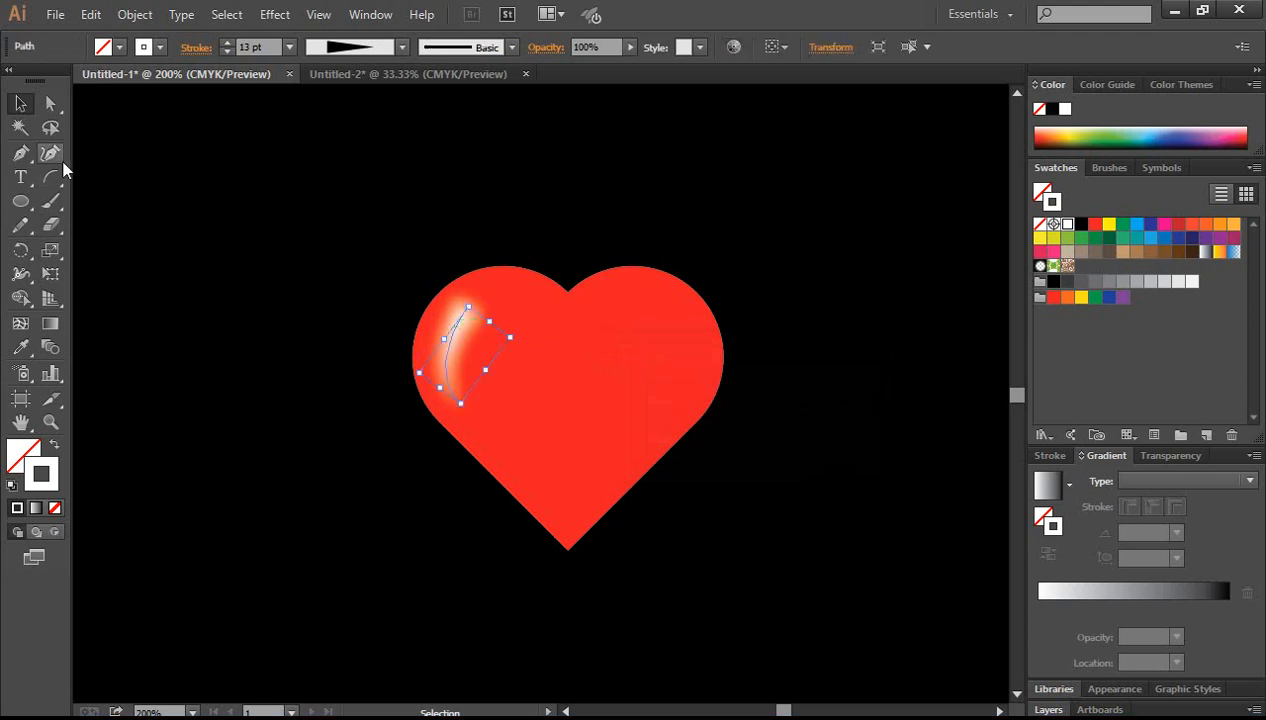
pyautogui.click(50, 103)
pyautogui.click(461, 405)
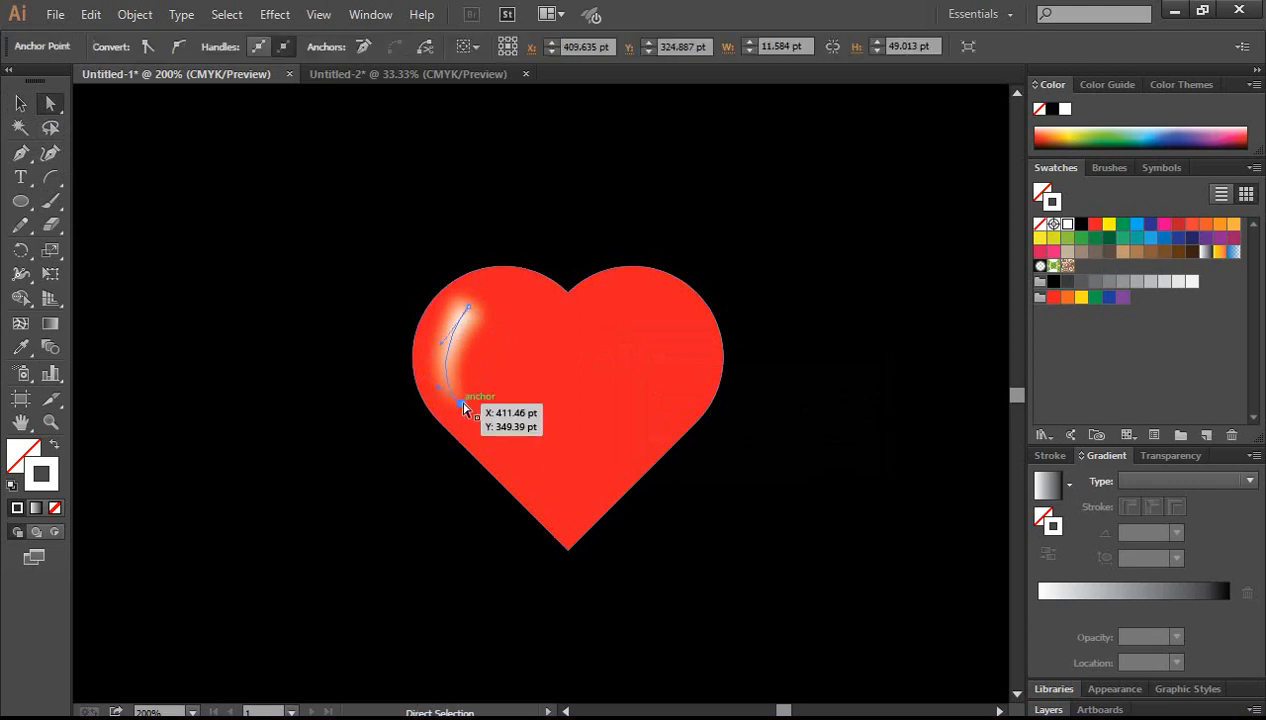
pyautogui.moveTo(441, 338); pyautogui.dragTo(436, 331)
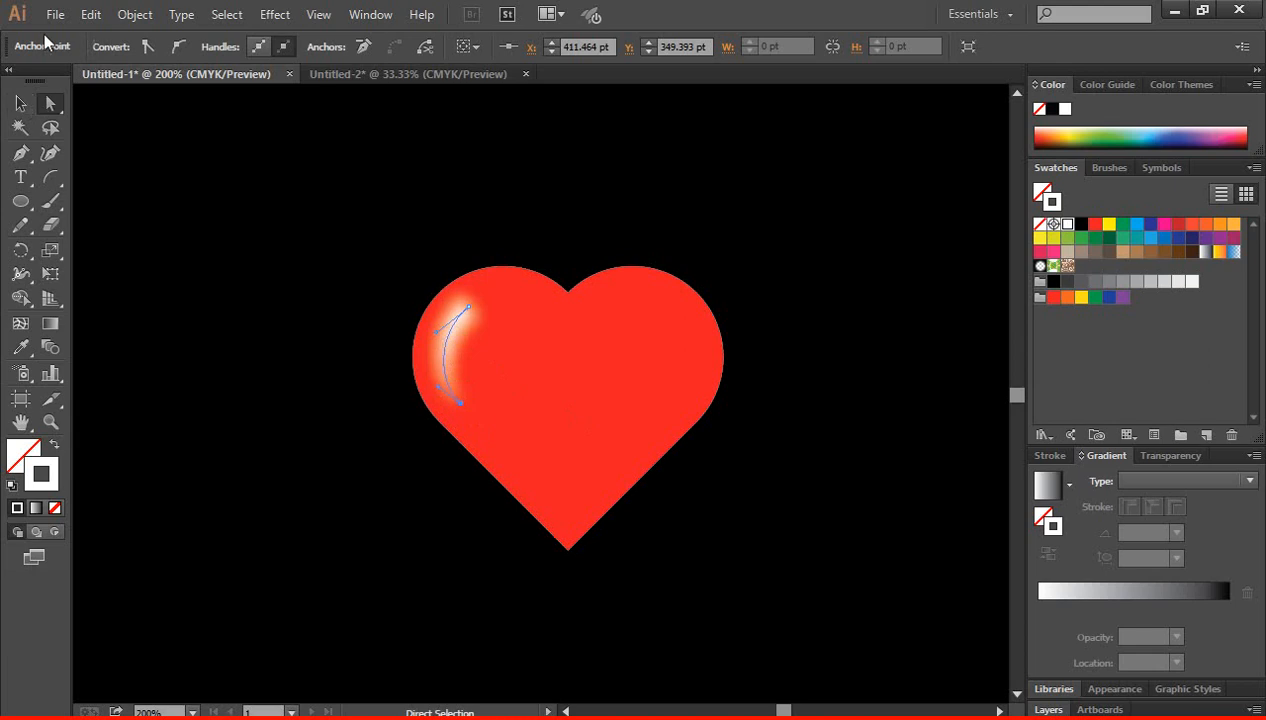
pyautogui.click(20, 103)
pyautogui.click(178, 296)
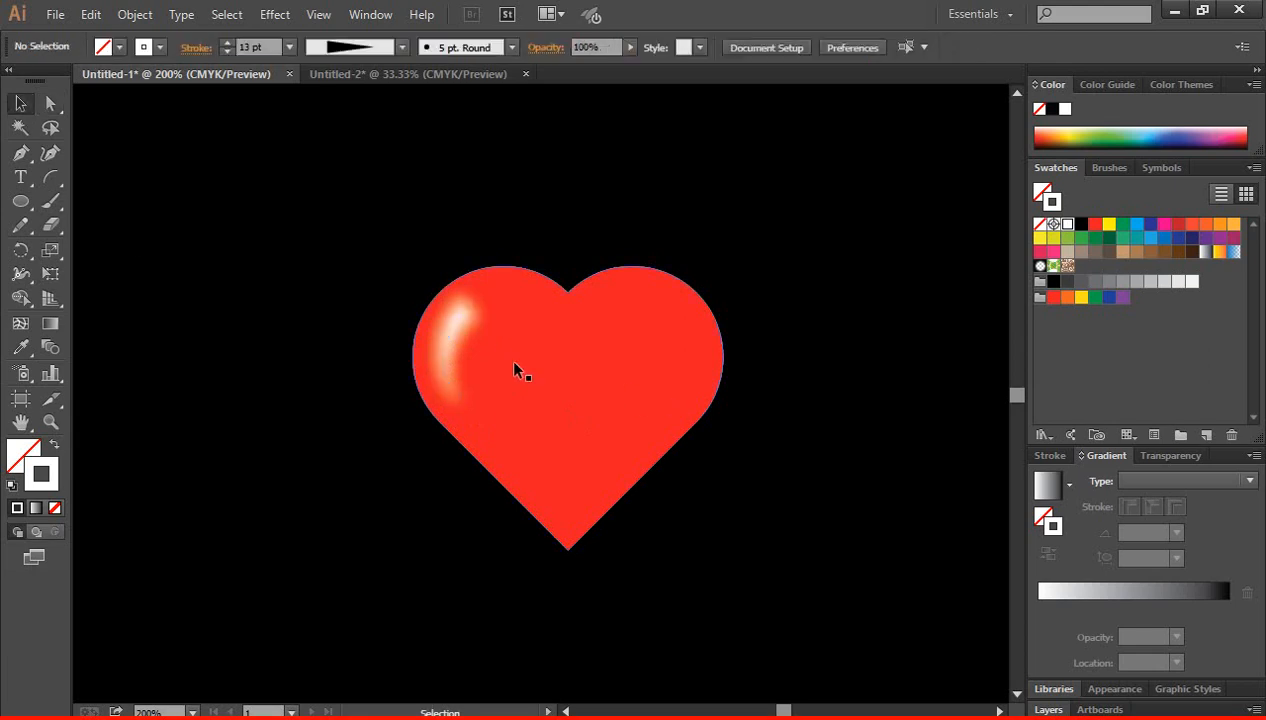
# Move the blurred highlight slightly up, rotate it a little clockwise to match the lobe's curve, and deselect it.
pyautogui.click(440, 349)
pyautogui.moveTo(440, 350); pyautogui.dragTo(441, 344)
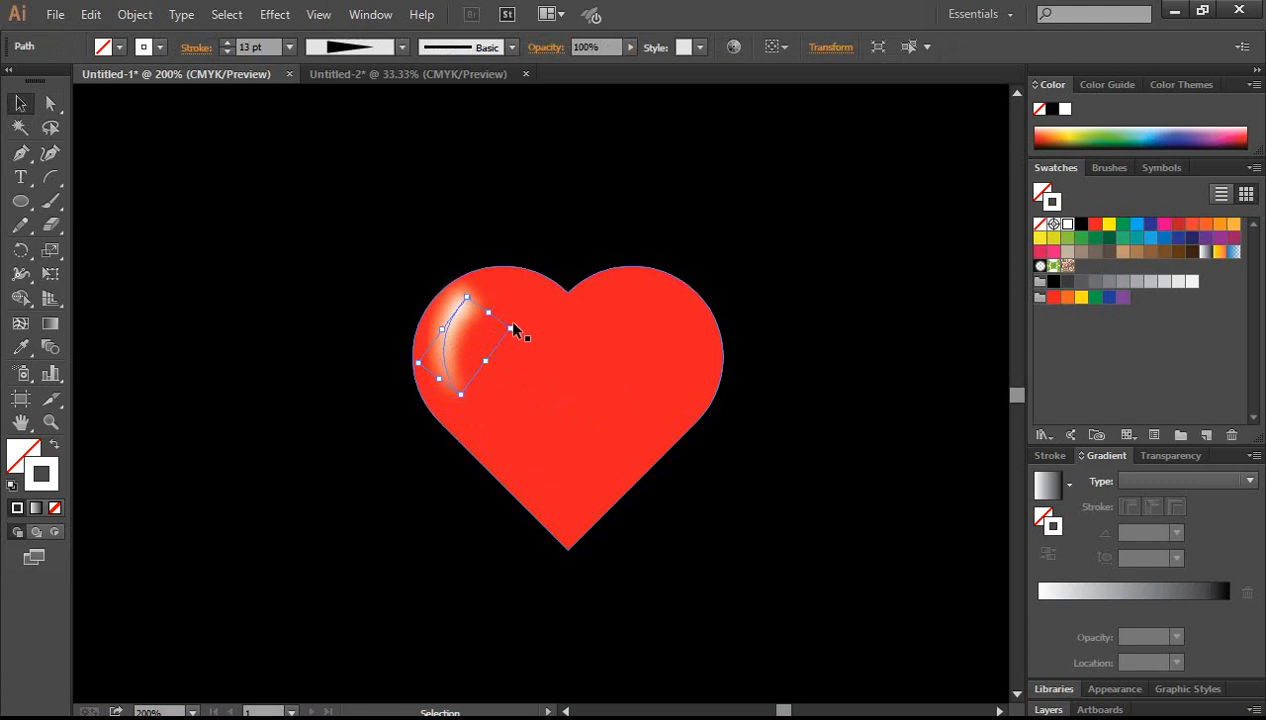
pyautogui.moveTo(506, 317); pyautogui.dragTo(517, 341)
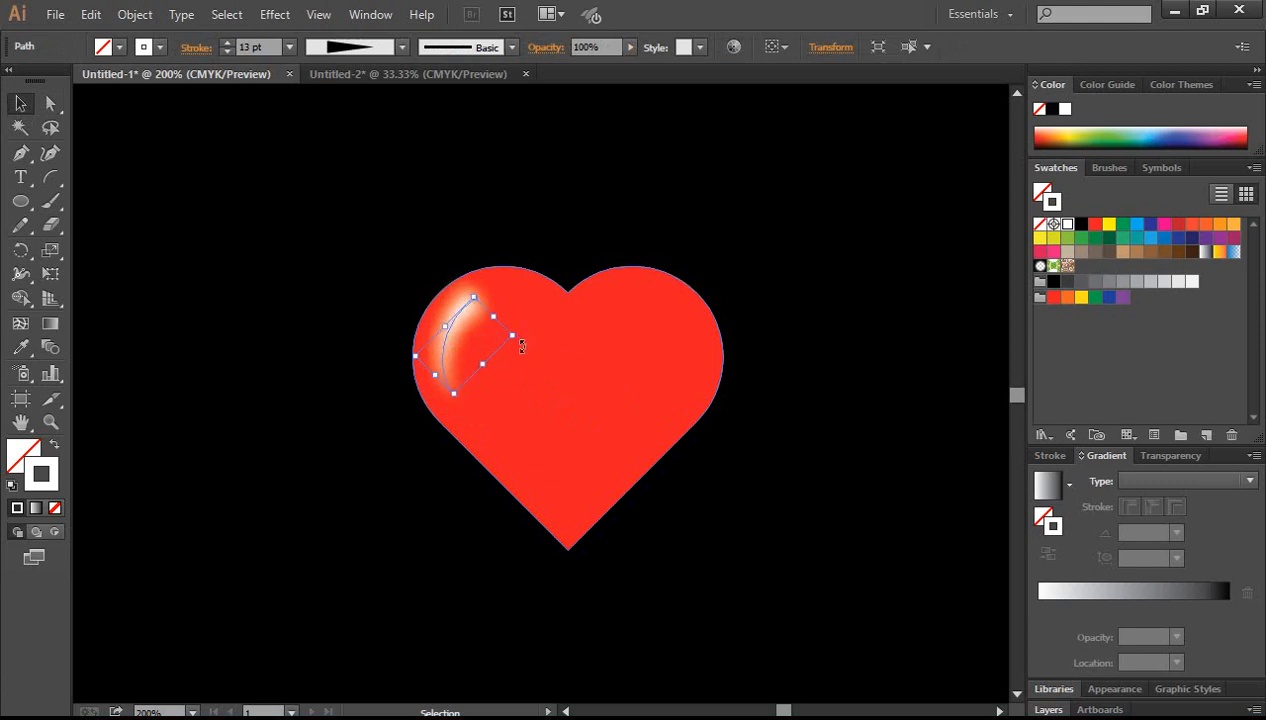
pyautogui.click(367, 447)
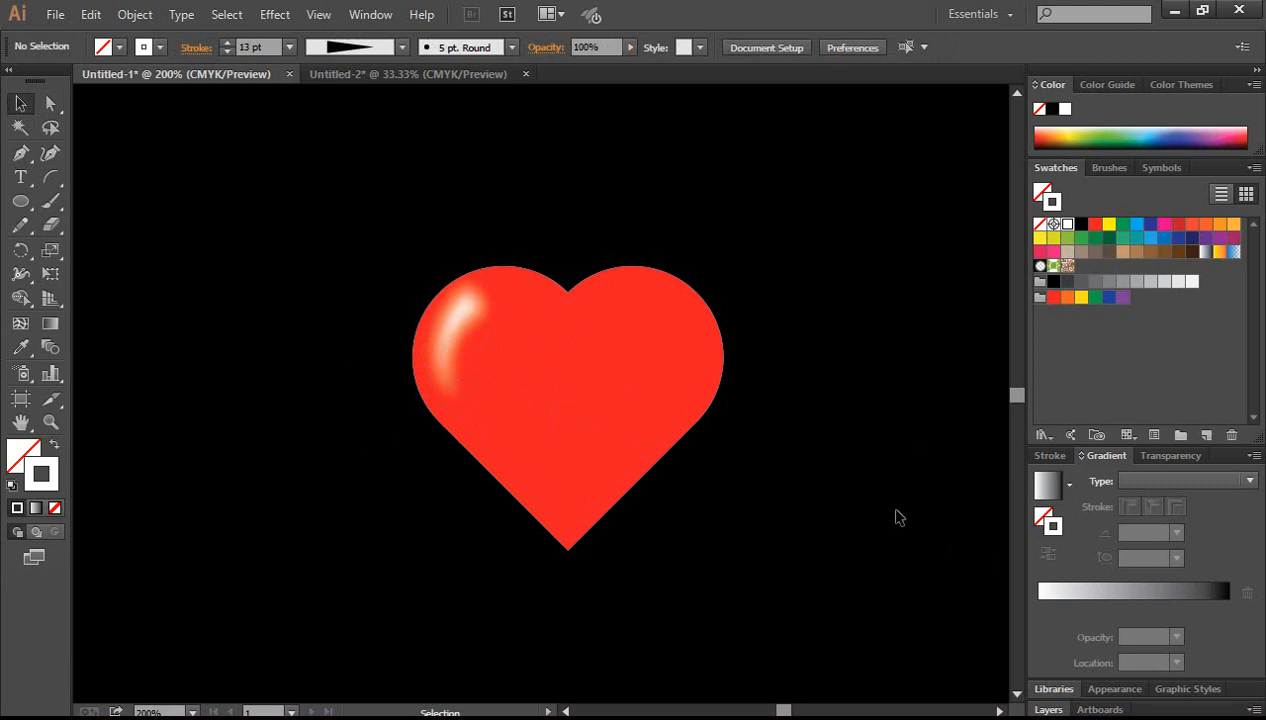
pyautogui.keyDown('ctrl'); pyautogui.click(558, 407); pyautogui.keyUp('ctrl')
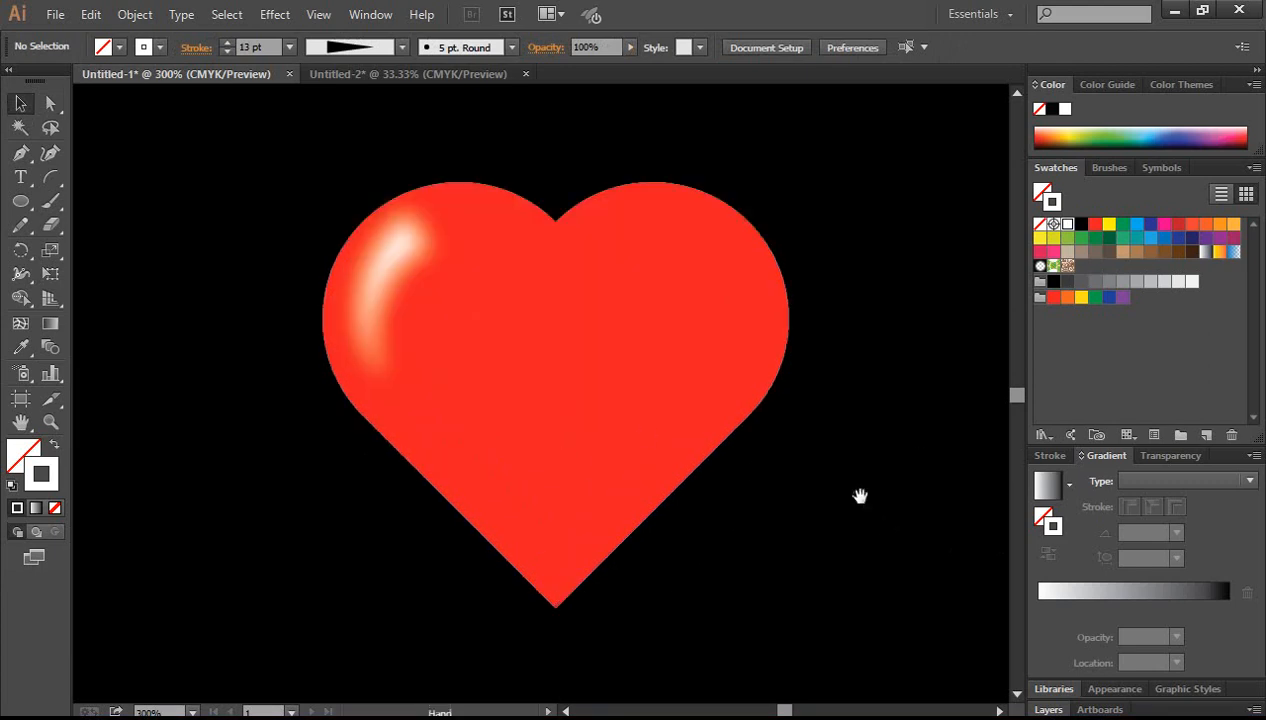
pyautogui.moveTo(861, 541); pyautogui.dragTo(873, 528)
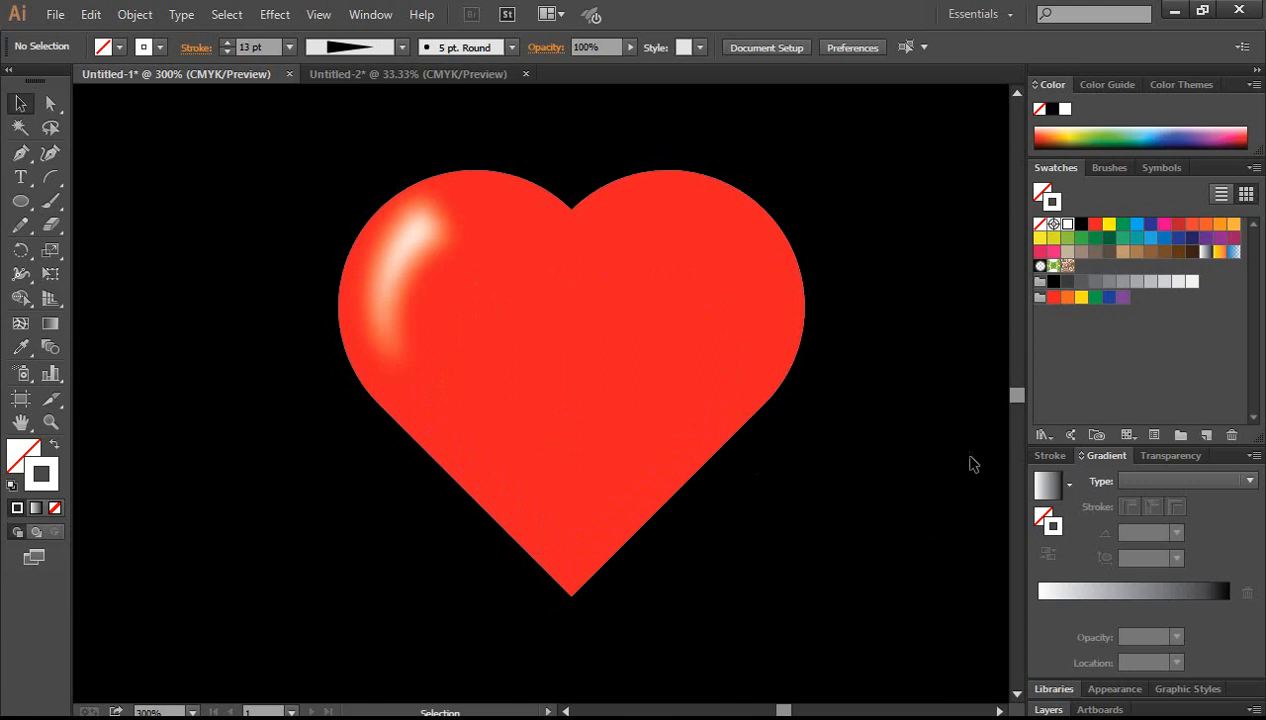